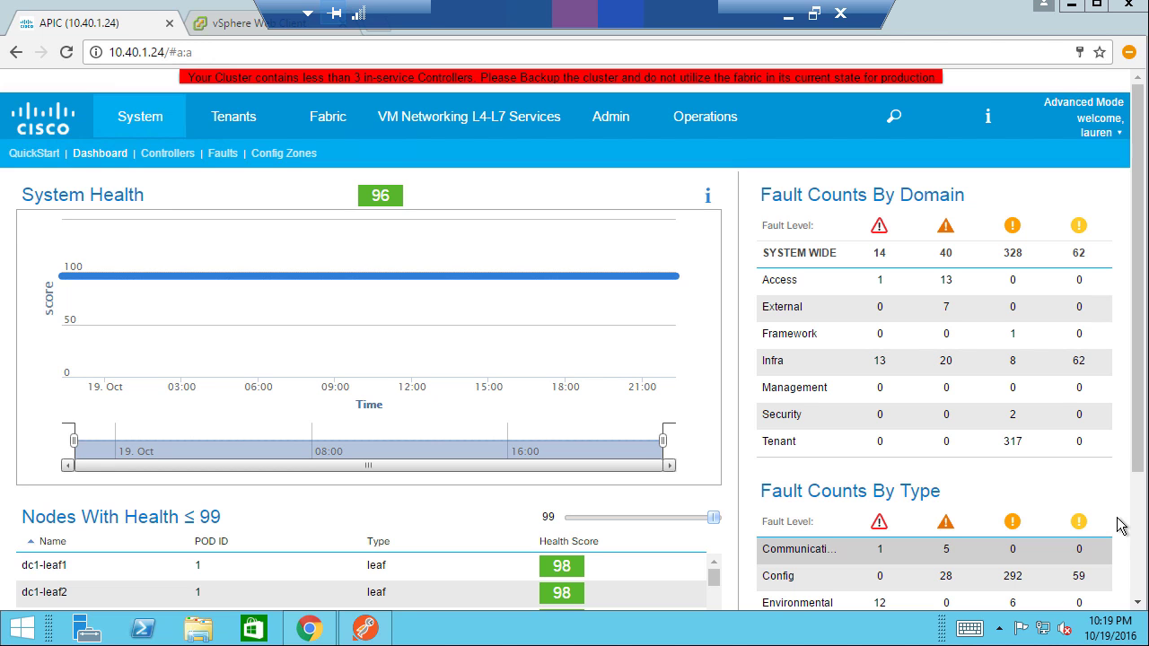
Create a tenant in APIC named "Production-" followed by the signed-in administrator's first name, leaving the optional fields blank
left_click(246, 120)
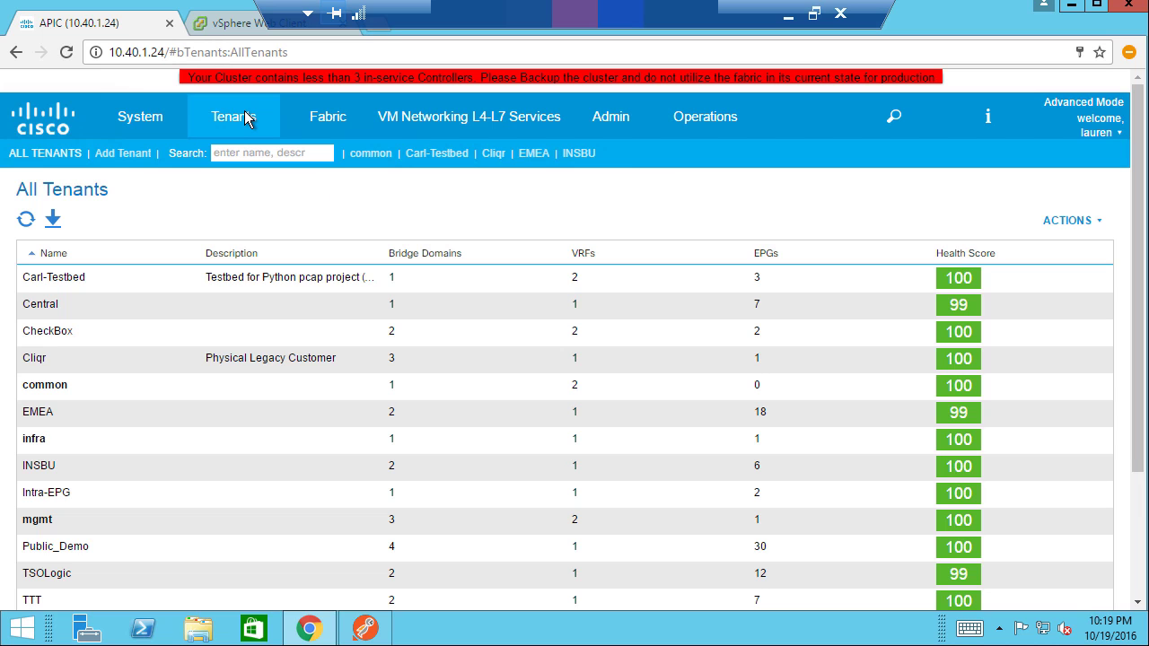
left_click(121, 154)
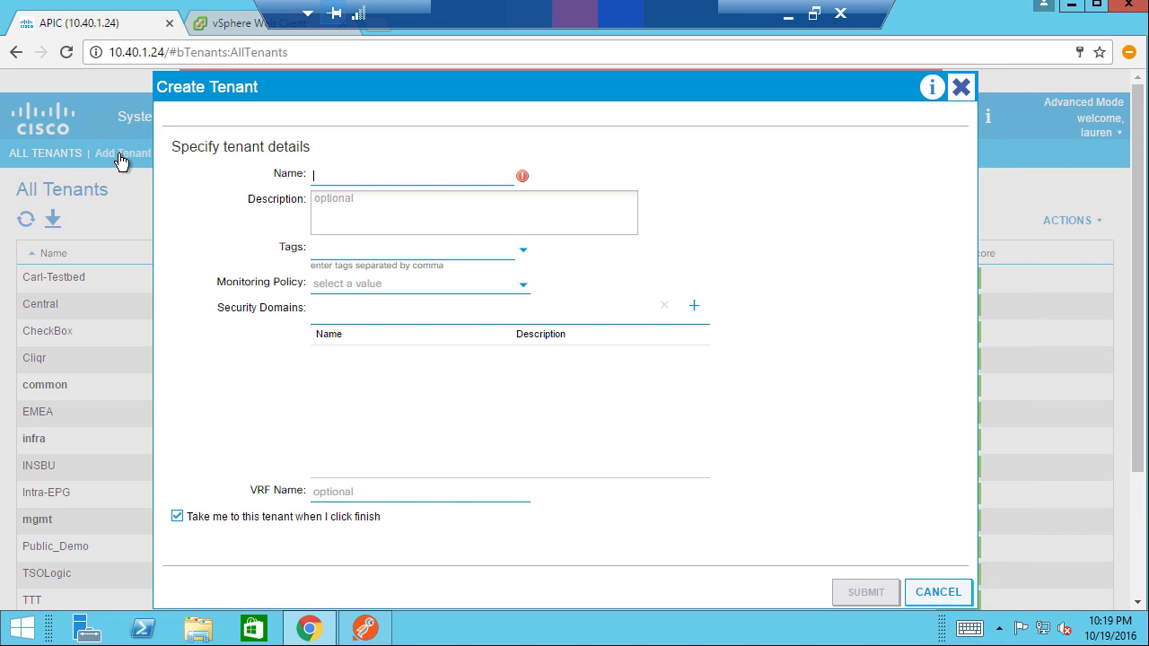
type("Prod")
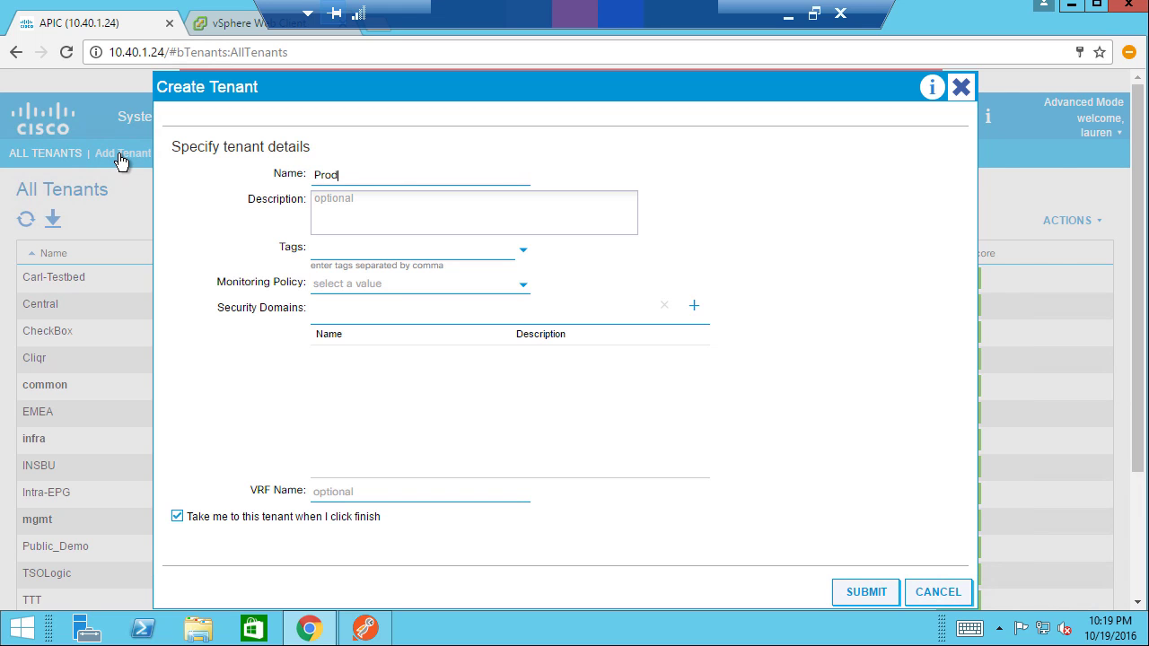
type("uction-Lauren")
key("Tab")
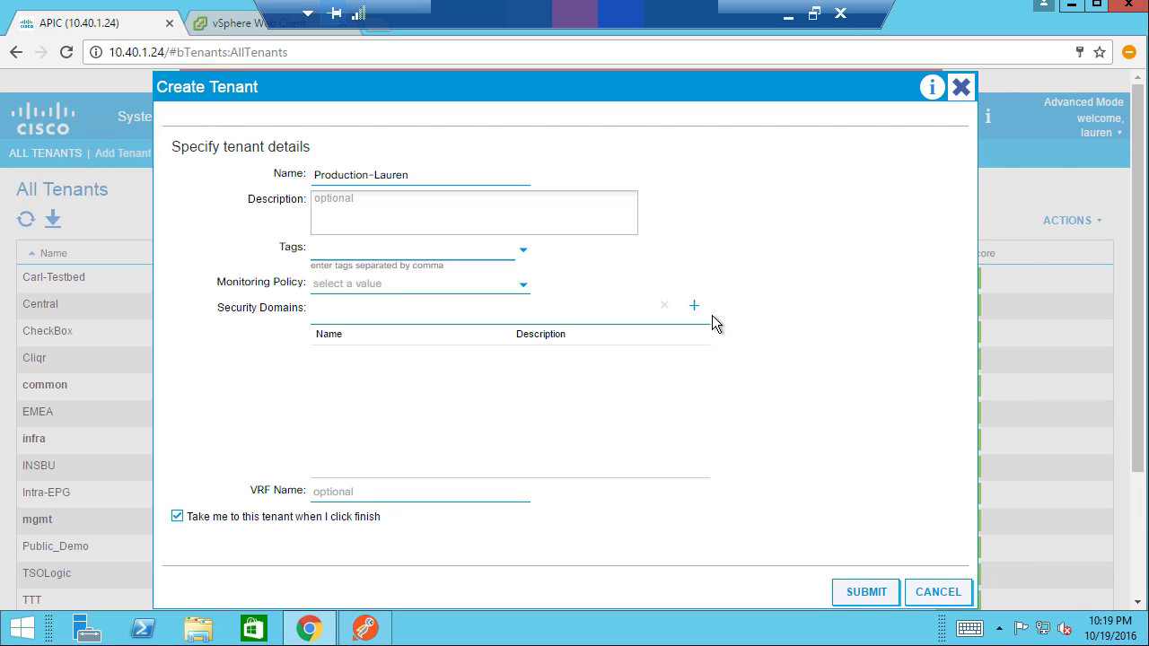
left_click(524, 287)
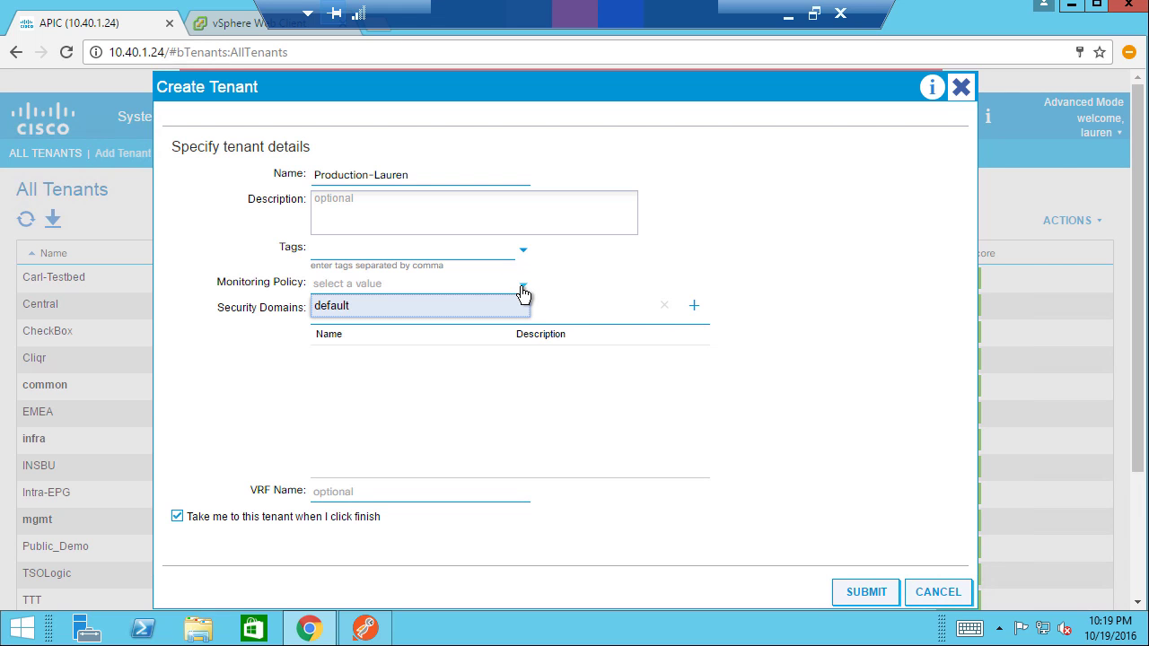
left_click(523, 289)
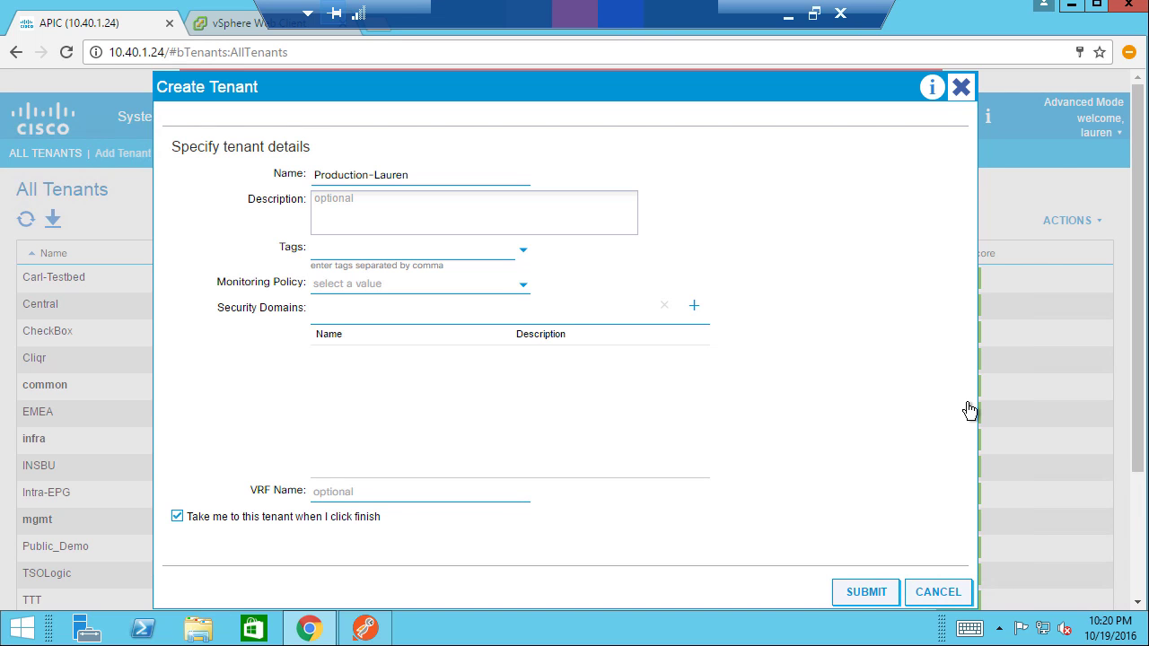
left_click(864, 604)
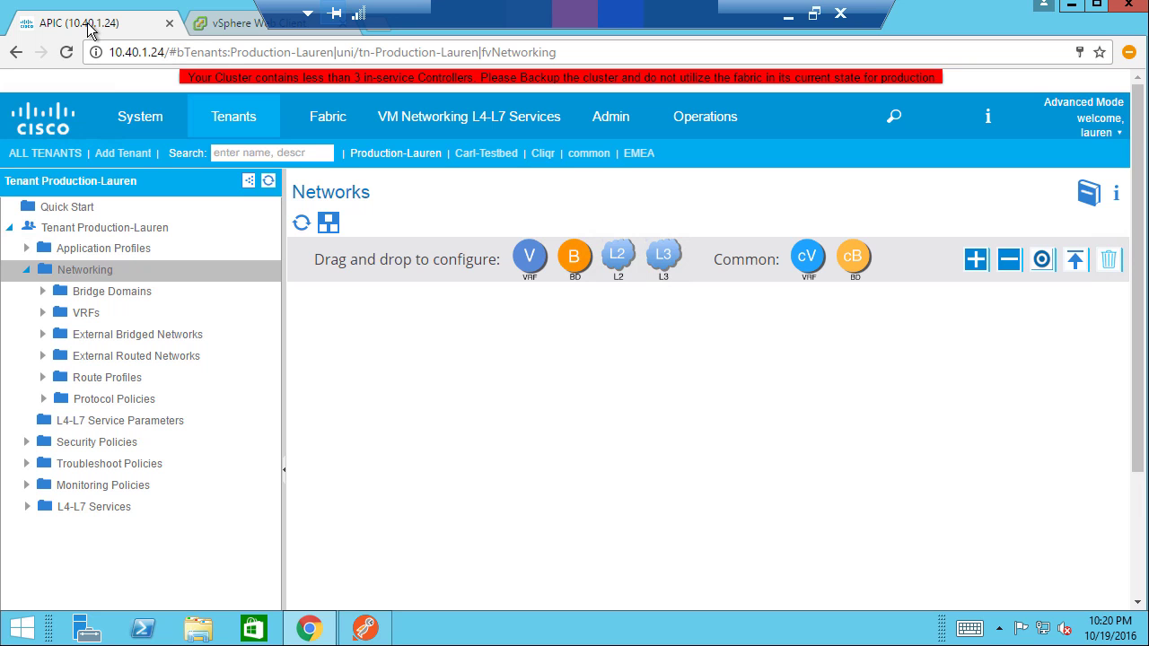
Switch to the vSphere Web Client and, through its Cisco ACI Fabric plug-in, create a "Dev-" plus first-name tenant in ACI POC DC1
left_click(233, 27)
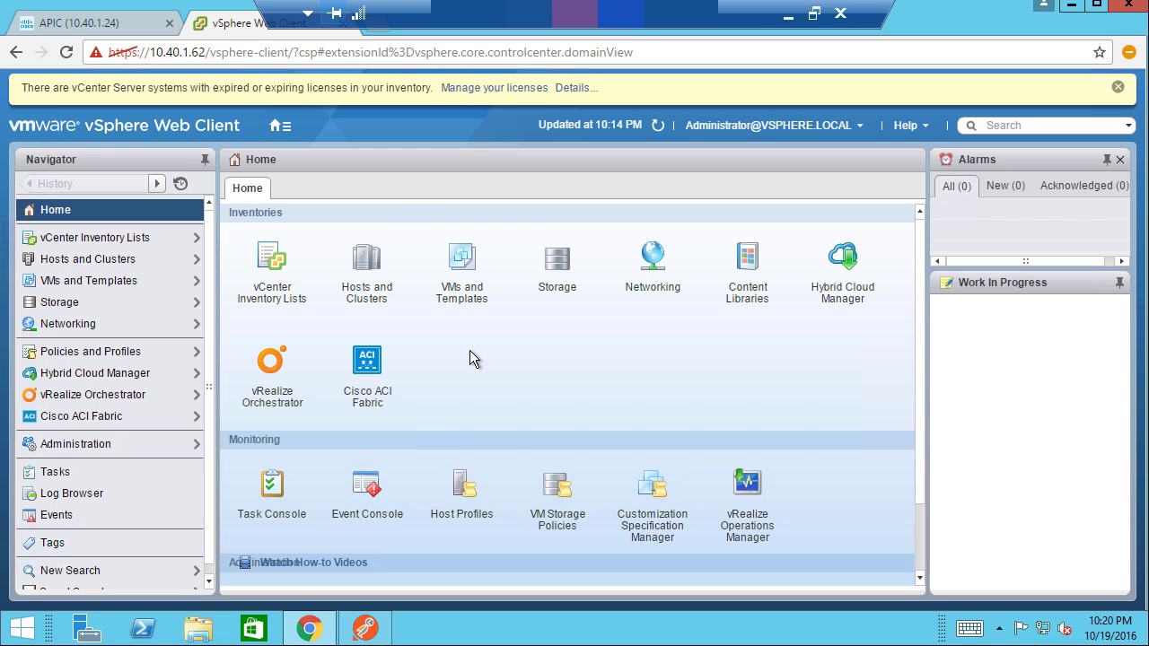
left_click(371, 370)
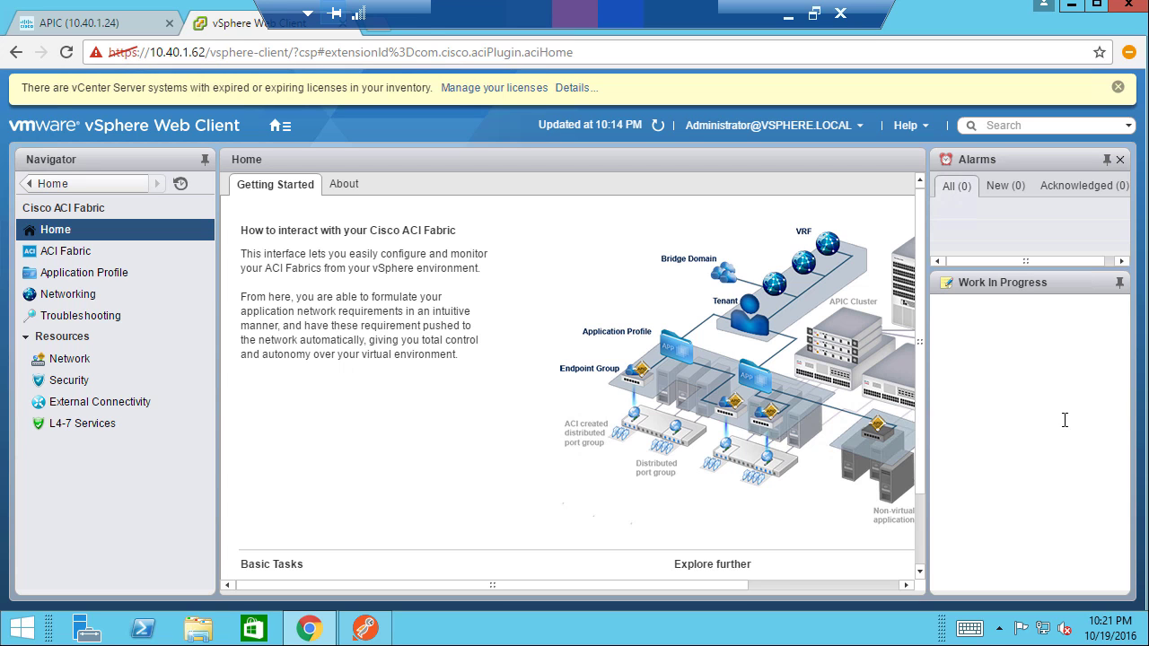
left_click_drag(917, 330, 899, 577)
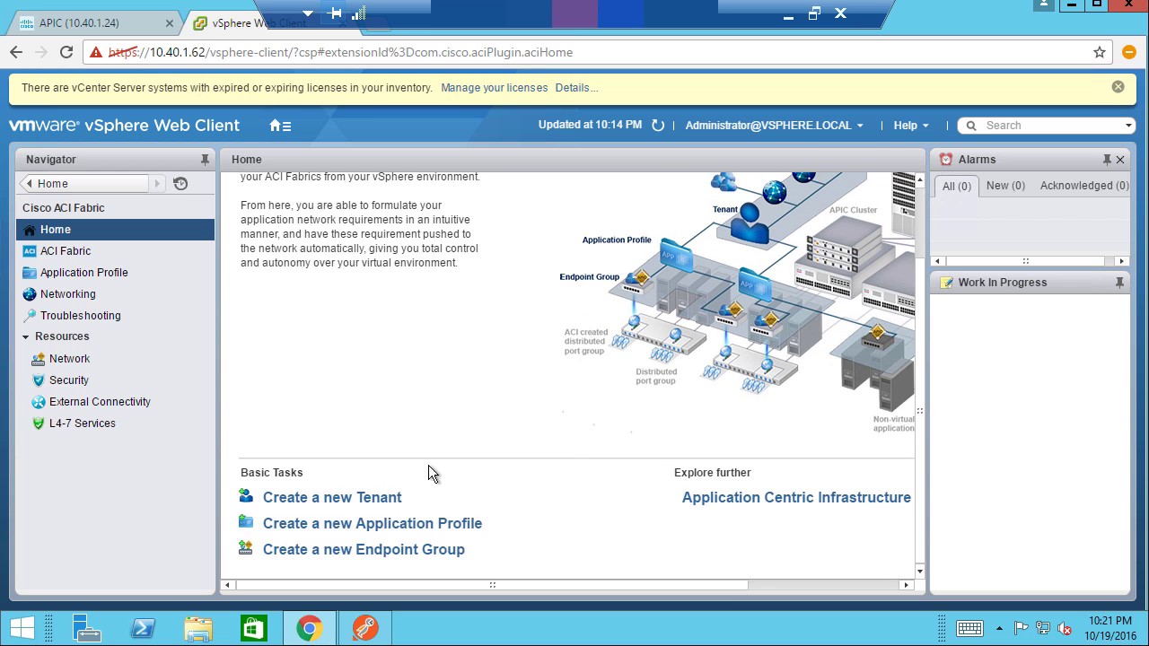
left_click(370, 503)
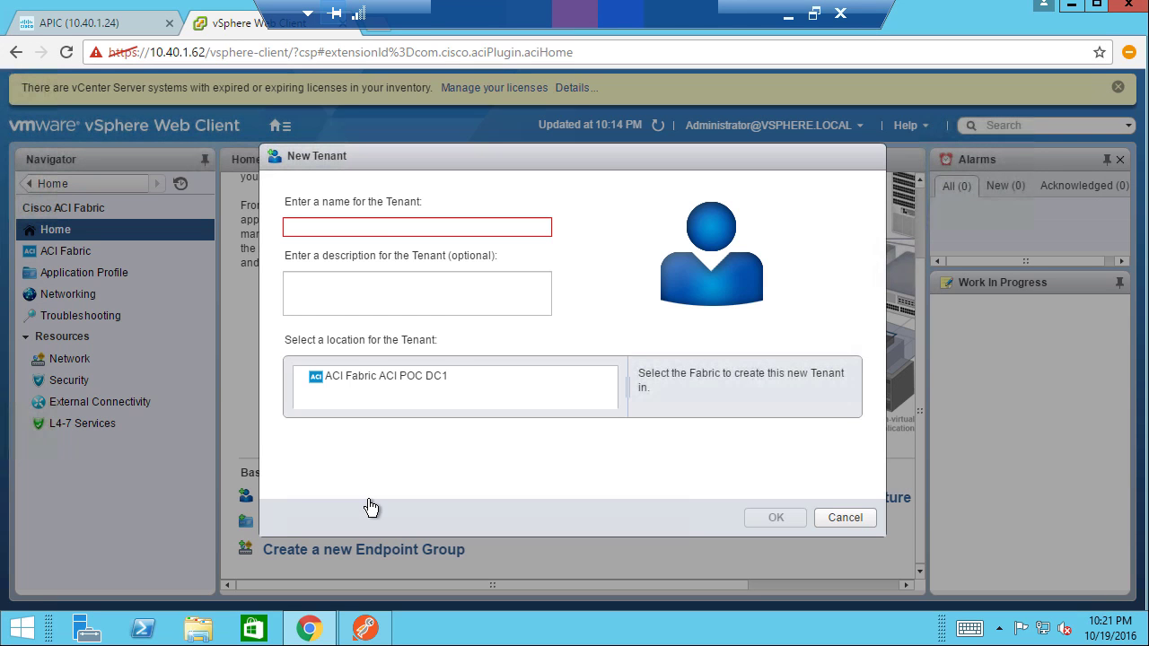
left_click(379, 228)
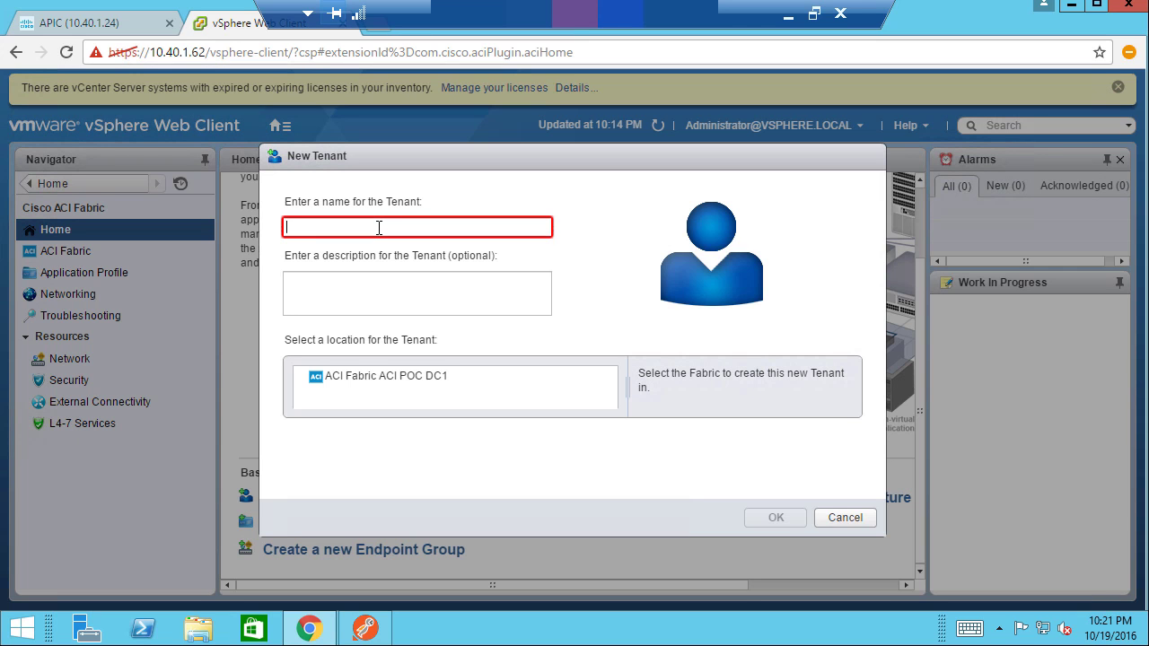
type("Dev-Lauren")
left_click(394, 376)
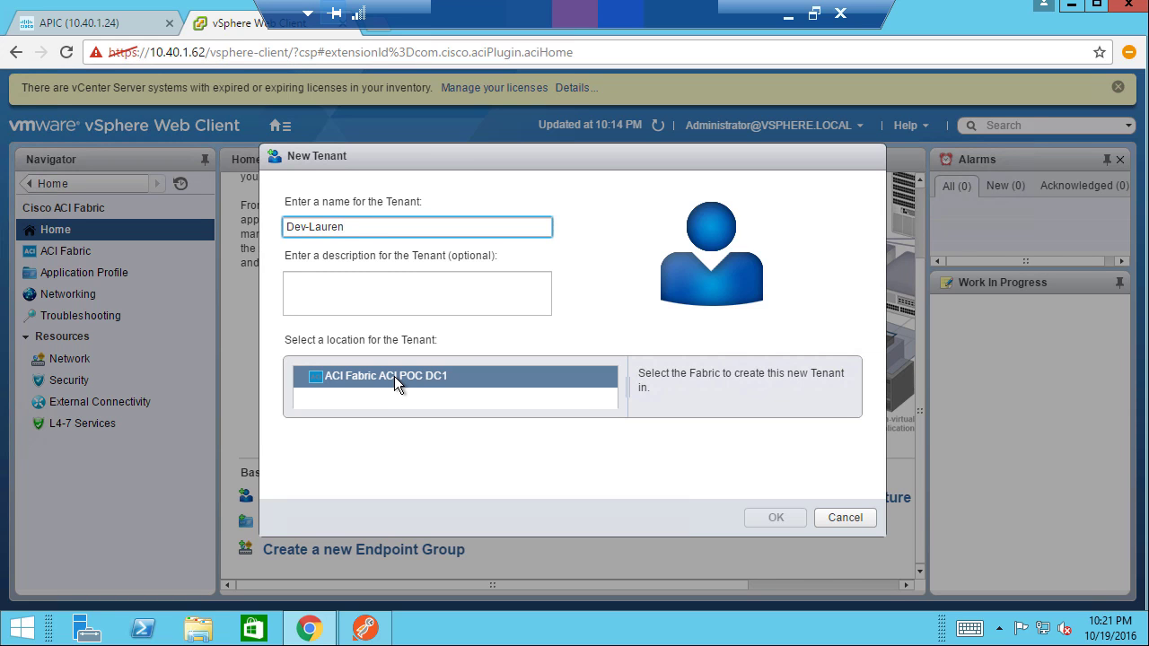
left_click(394, 376)
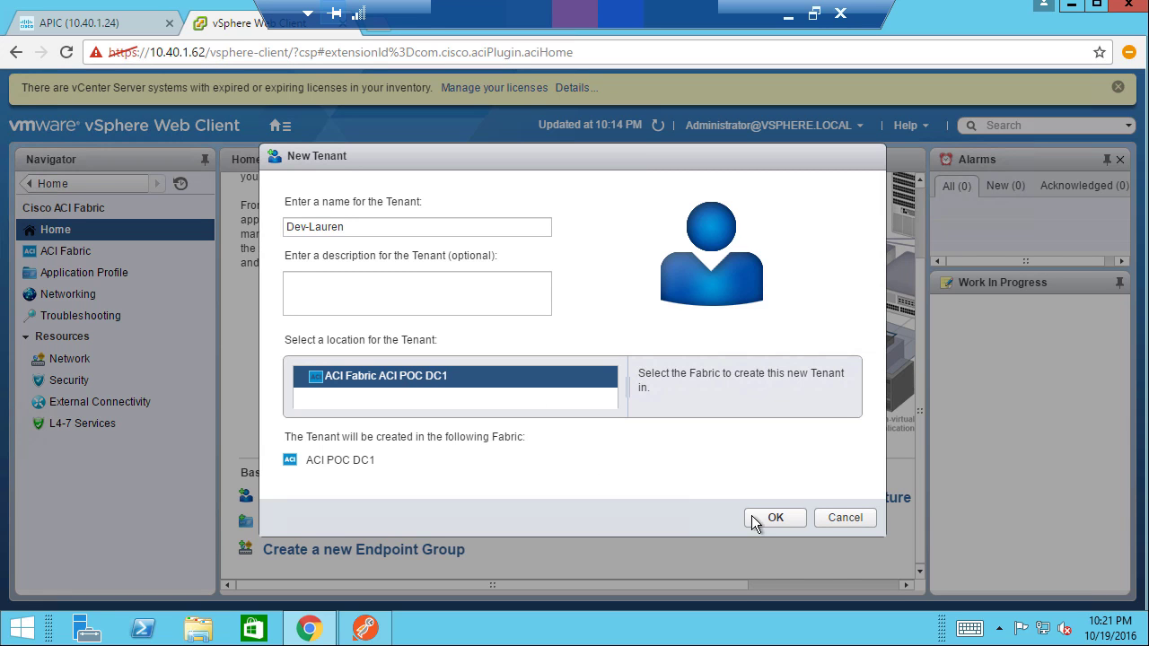
left_click(778, 516)
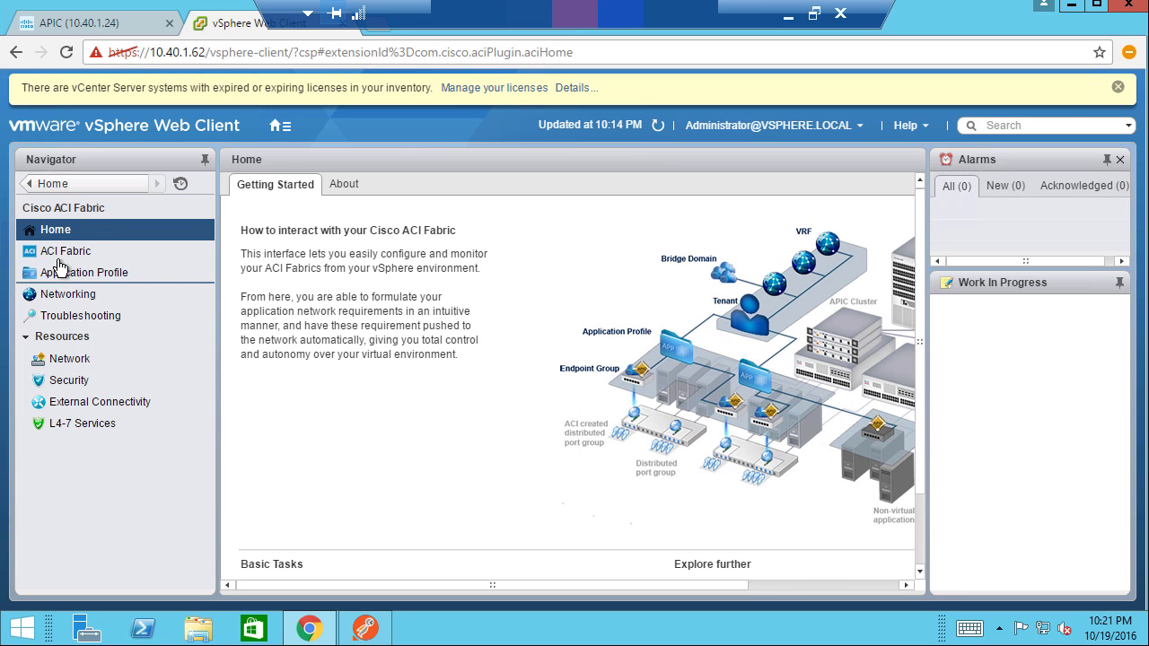
Expand the ACI POC DC1 fabric's tenant list in the plug-in and check for the new Dev tenant
left_click(60, 261)
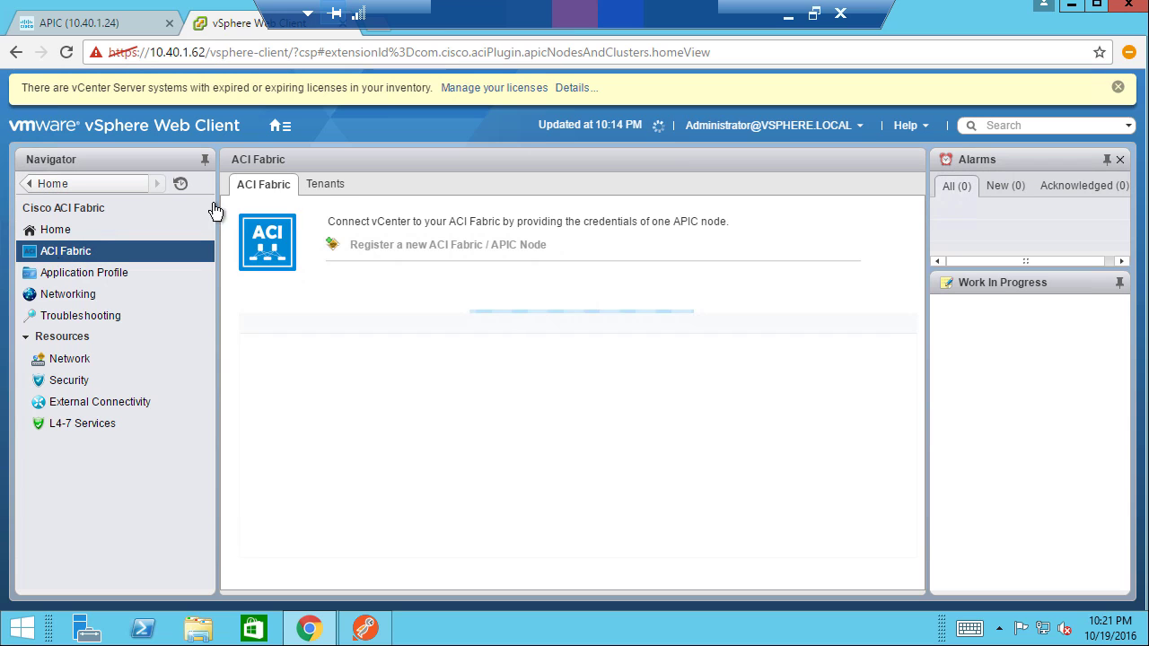
left_click(325, 186)
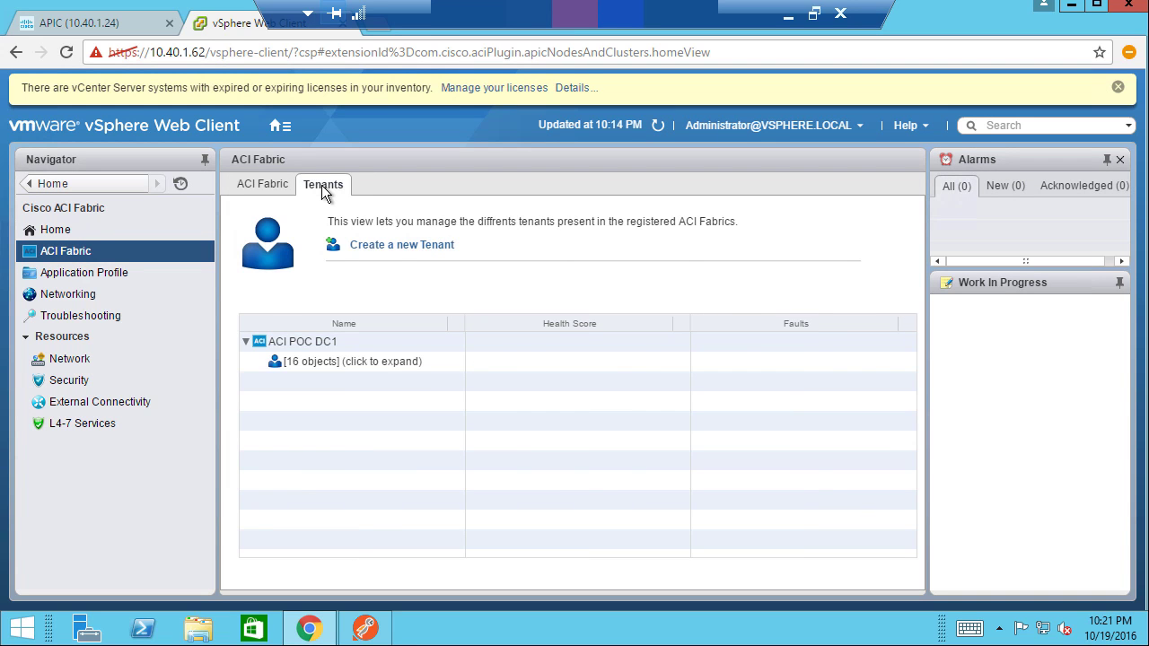
left_click(330, 363)
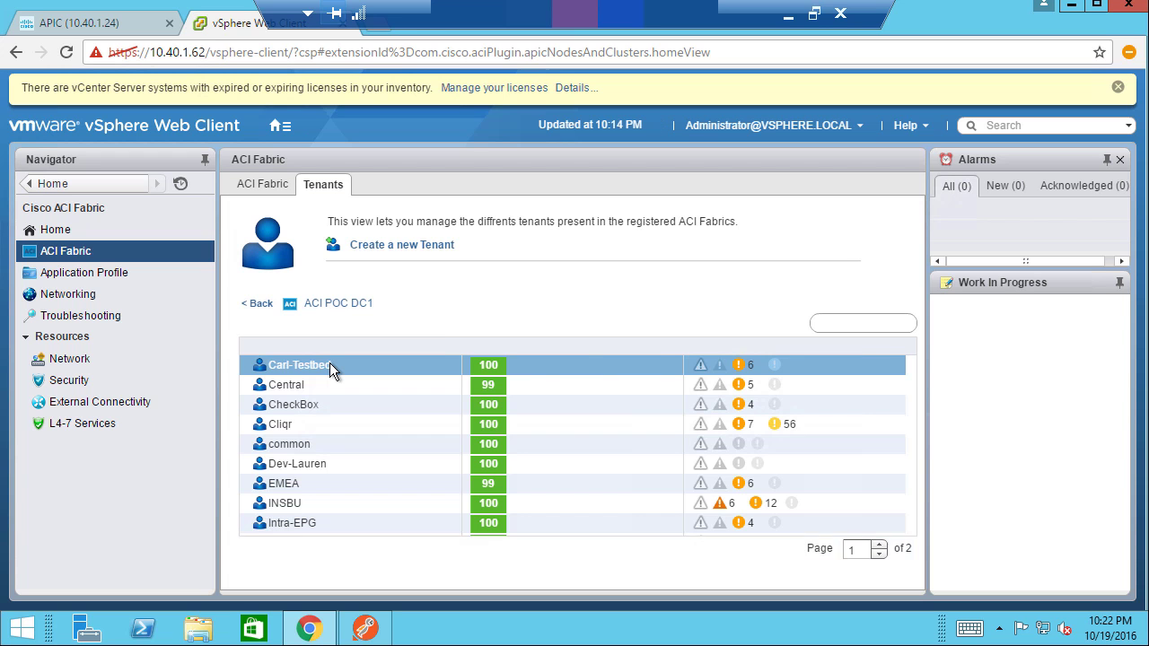
left_click(337, 404)
left_click(343, 449)
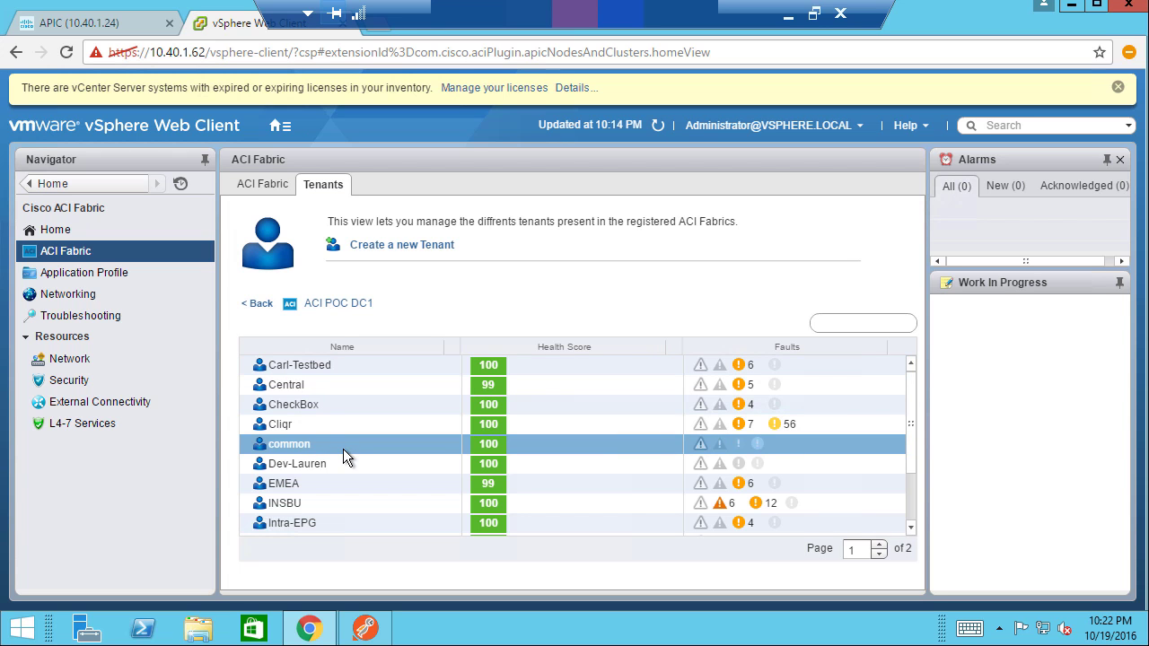
left_click(341, 464)
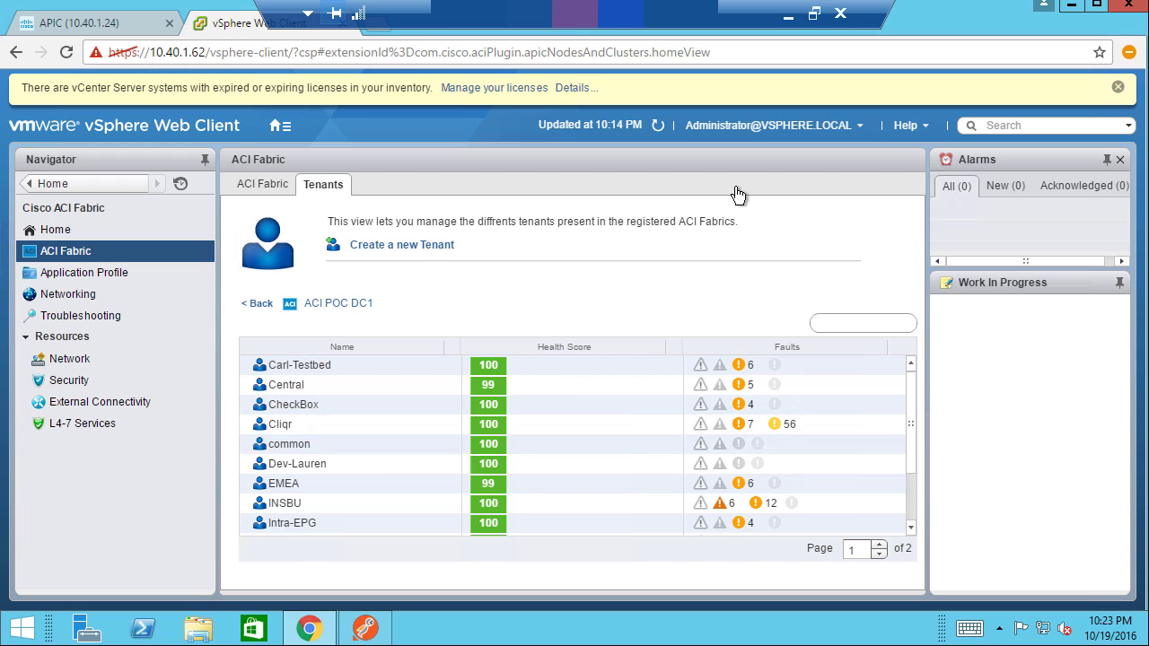
Switch back to APIC, open the API Inspector from the system dashboard, and minimize its window while it logs
left_click(50, 24)
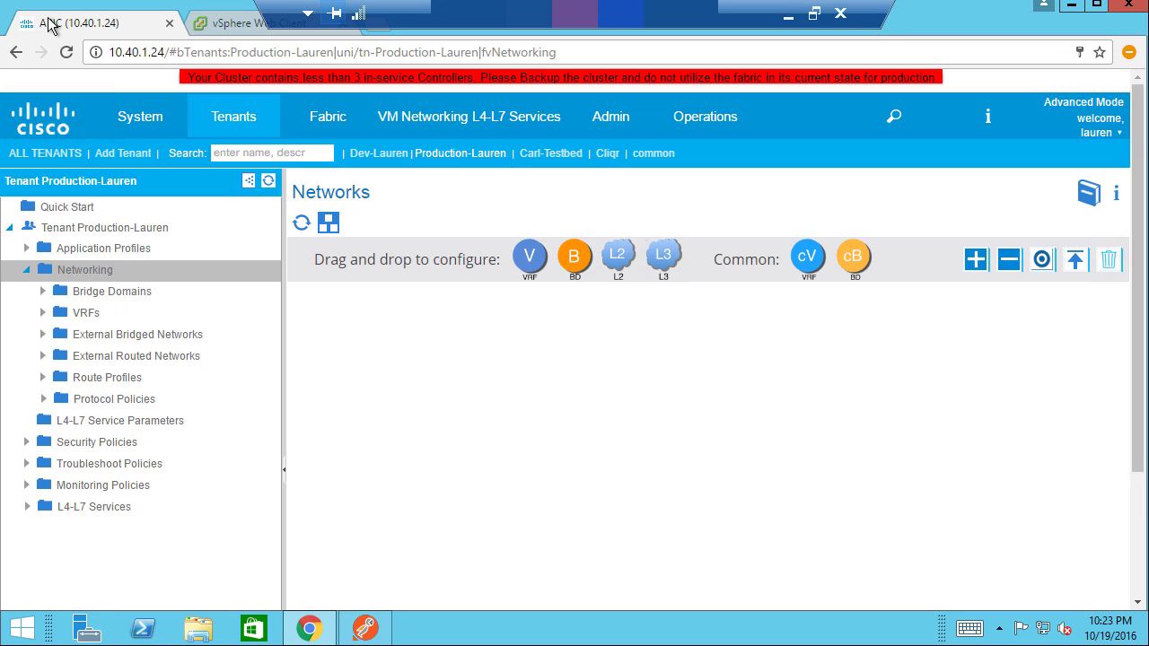
left_click(133, 117)
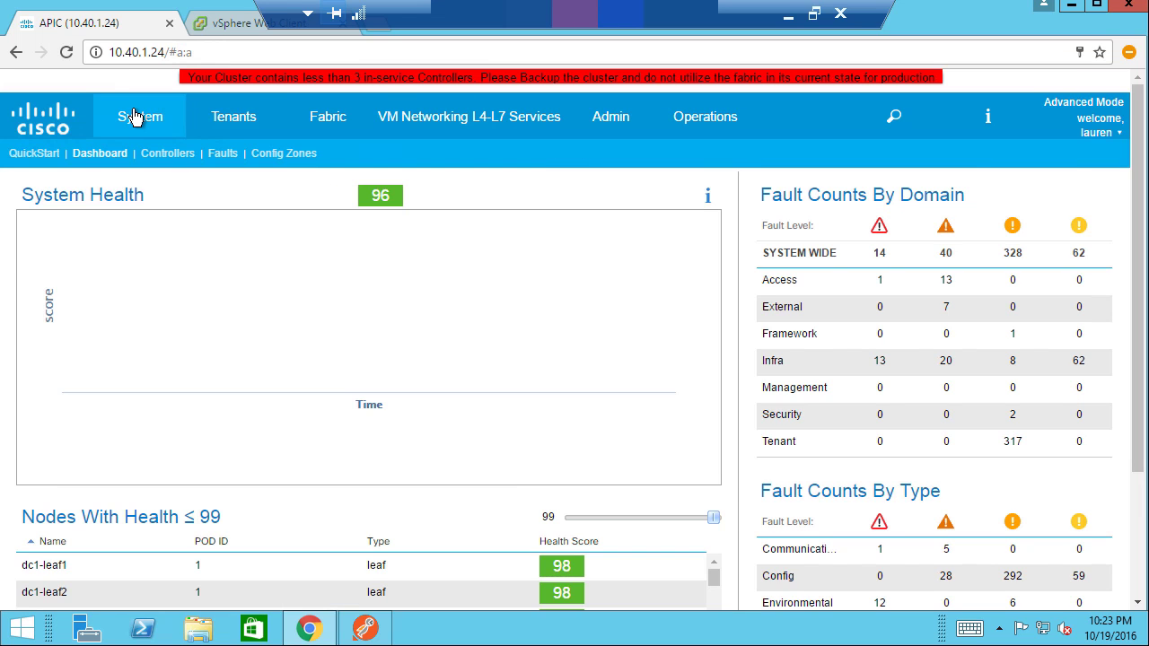
left_click(1113, 136)
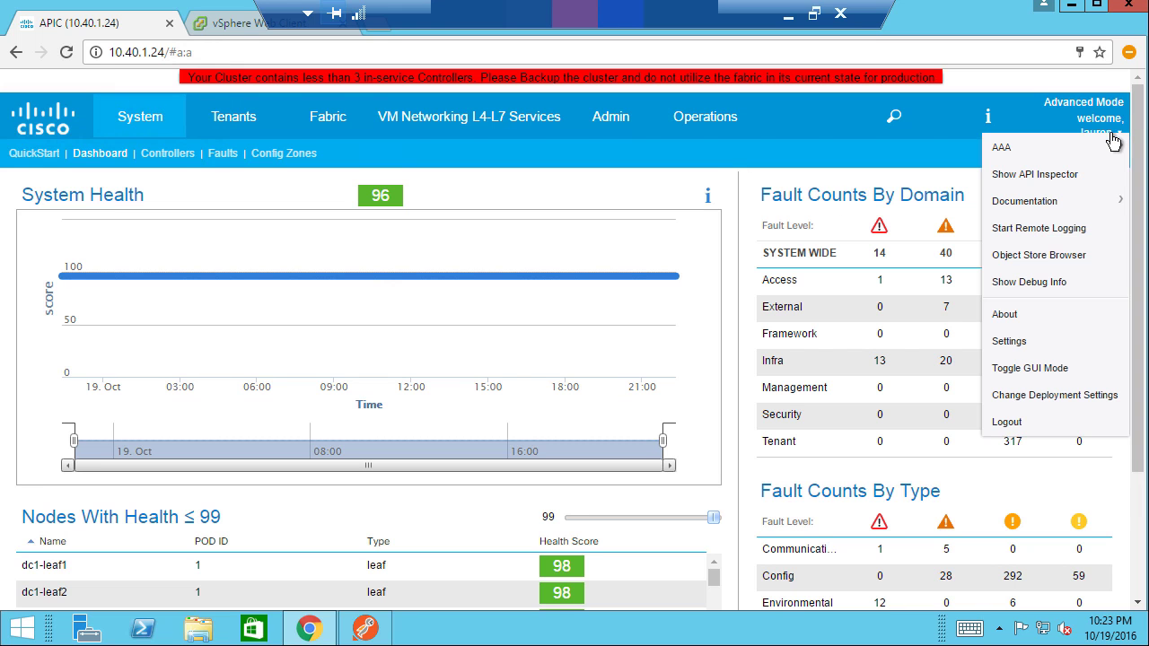
left_click(1051, 180)
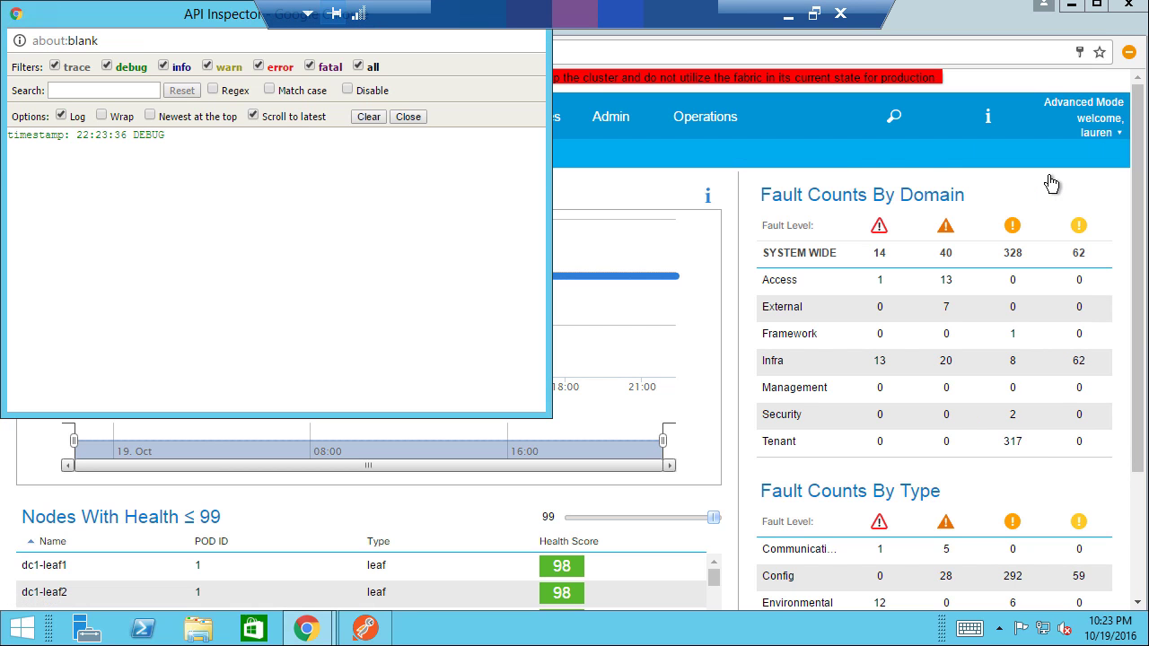
left_click_drag(171, 14, 350, 210)
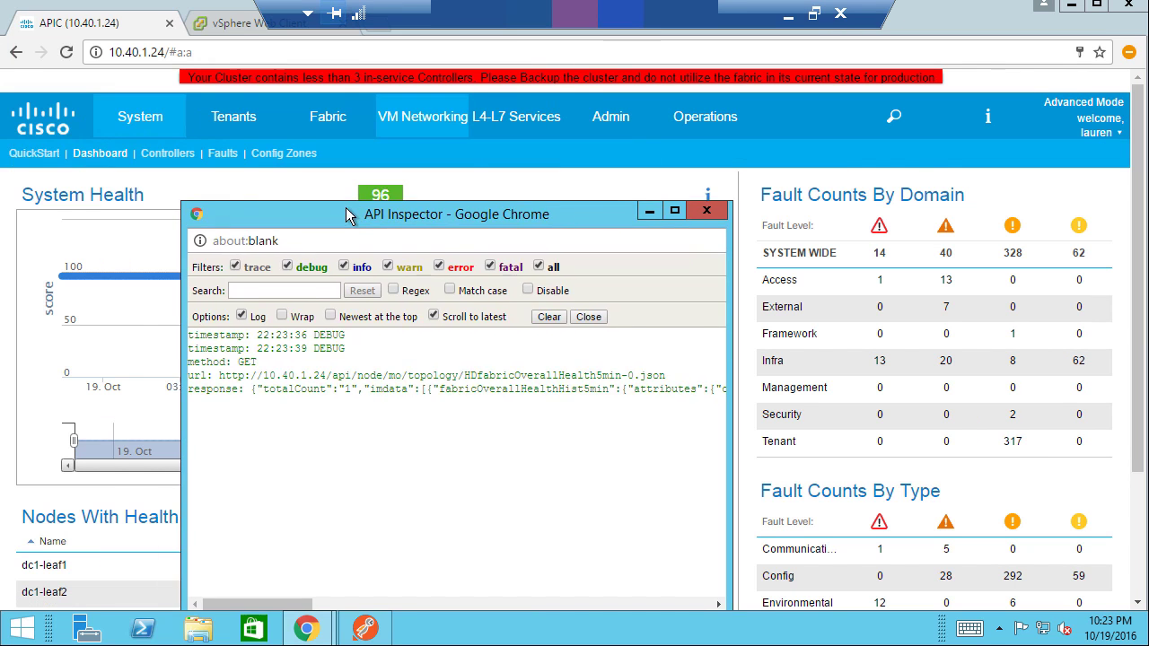
left_click(645, 208)
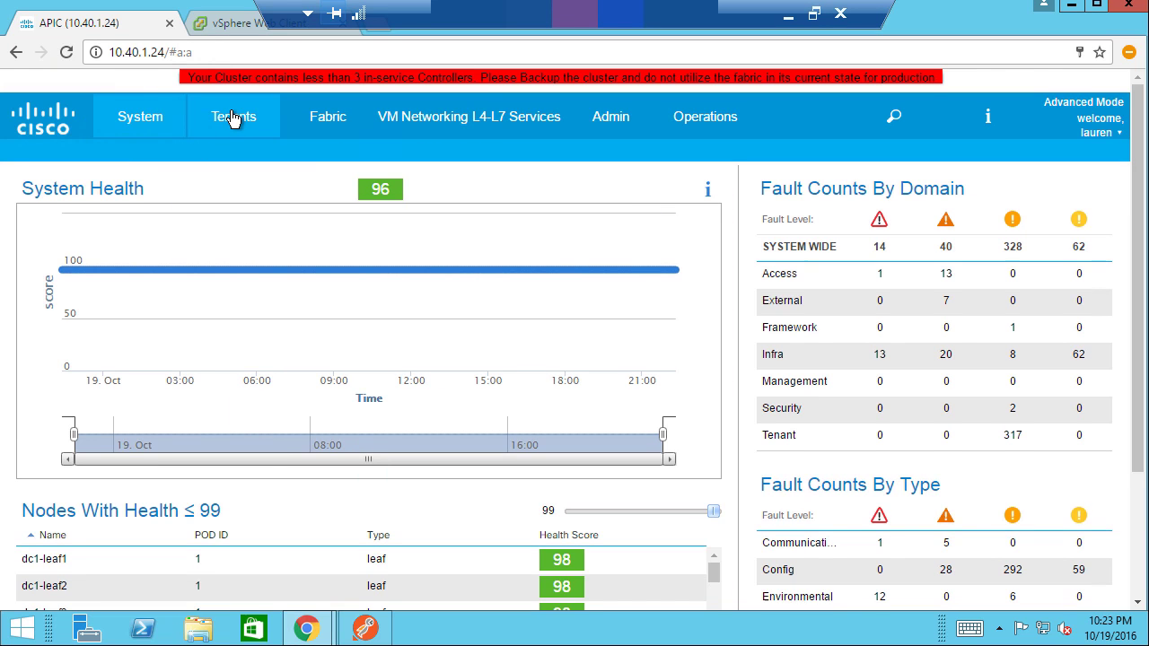
Create a tenant in APIC named "Test-" followed by the signed-in administrator's first name
left_click(231, 117)
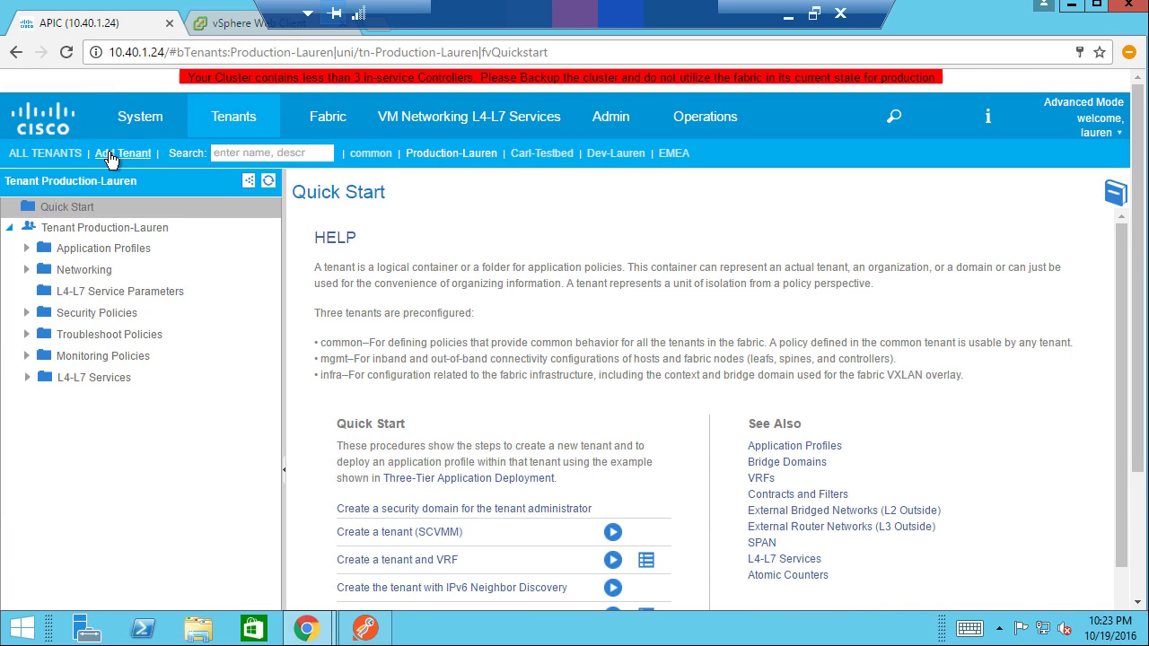
left_click(111, 158)
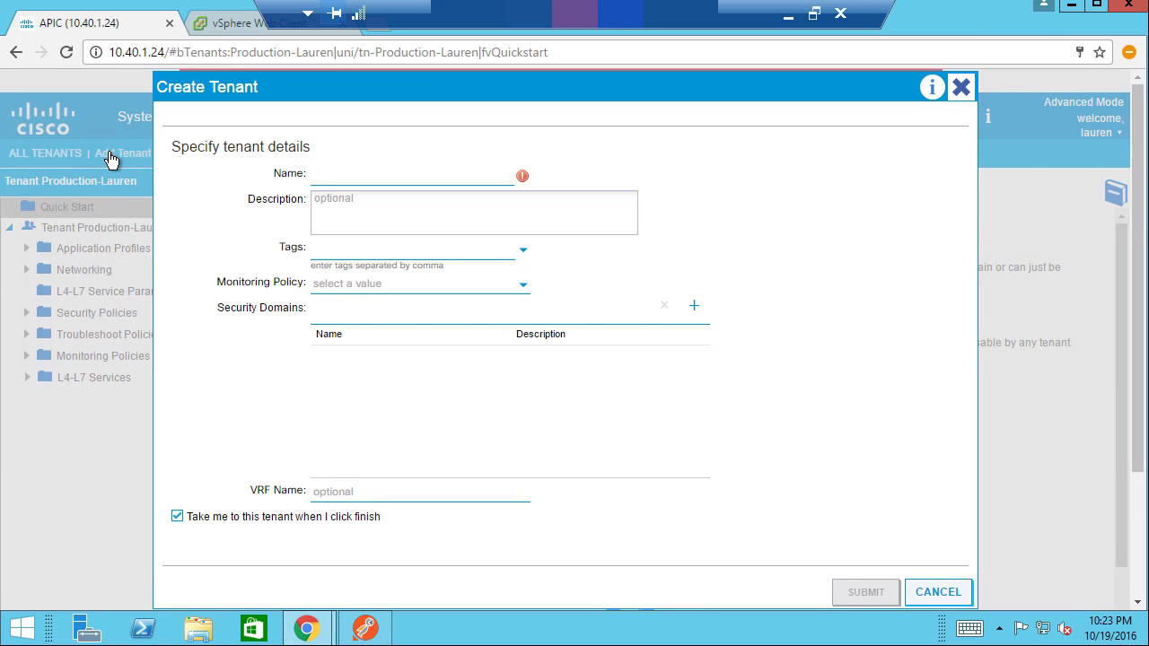
type("Test-Lauren")
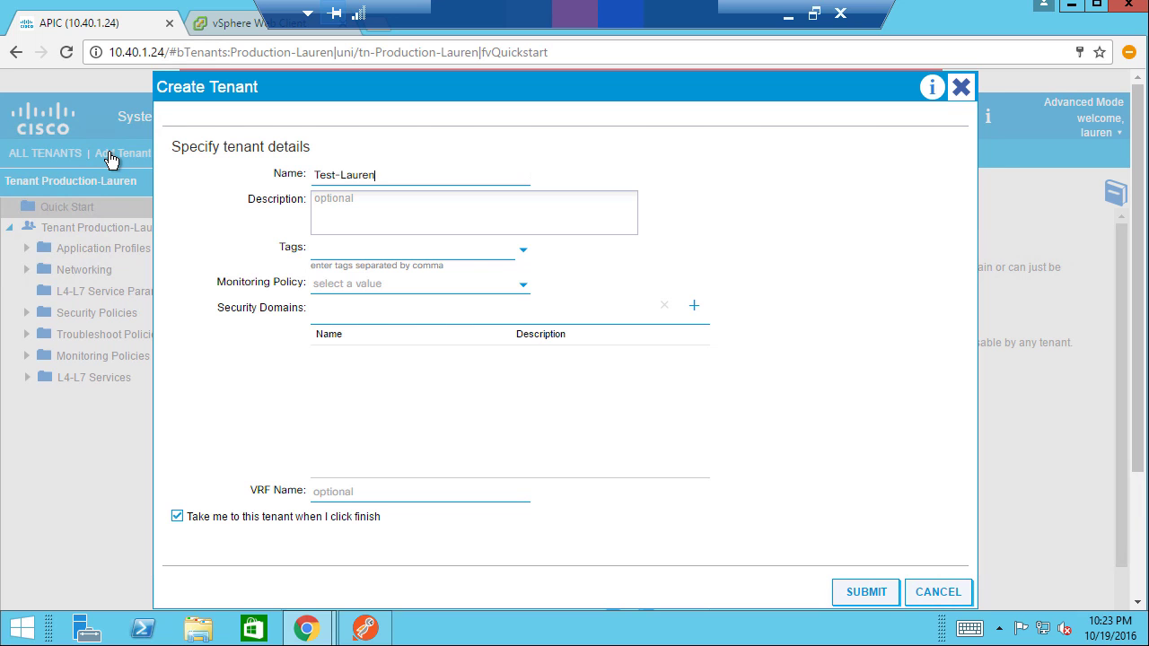
left_click(867, 594)
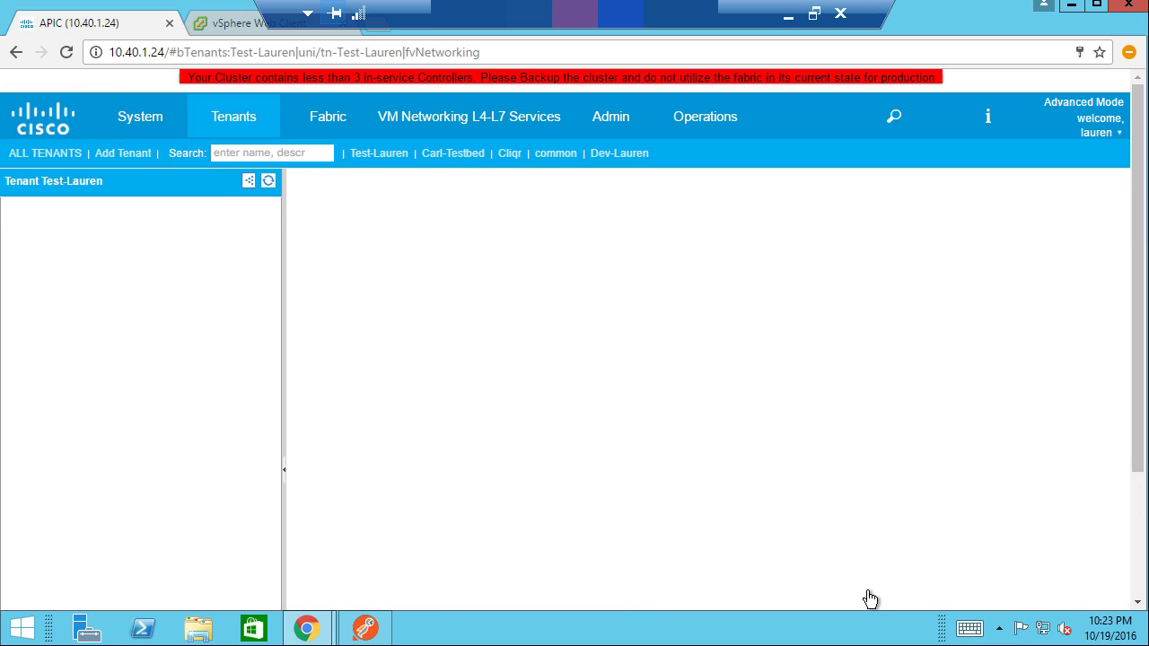
Search the API Inspector log for "post" and examine the URL and payload of the Test tenant's creation request
mouse_move(306, 628)
left_click(406, 517)
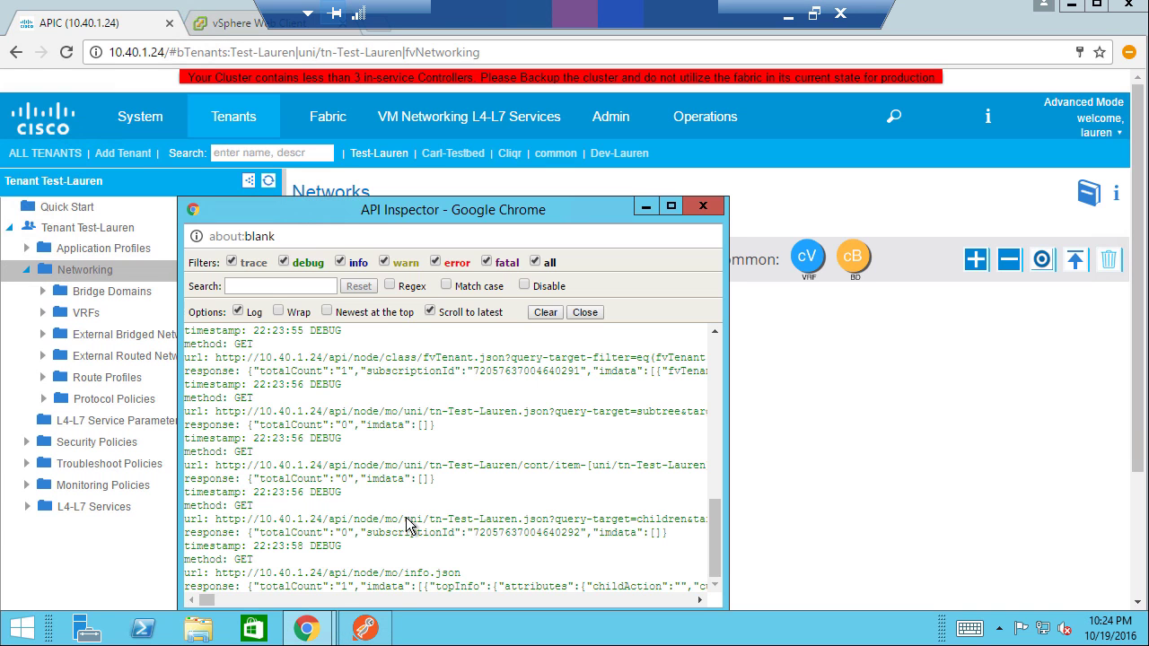
left_click(258, 288)
type("post")
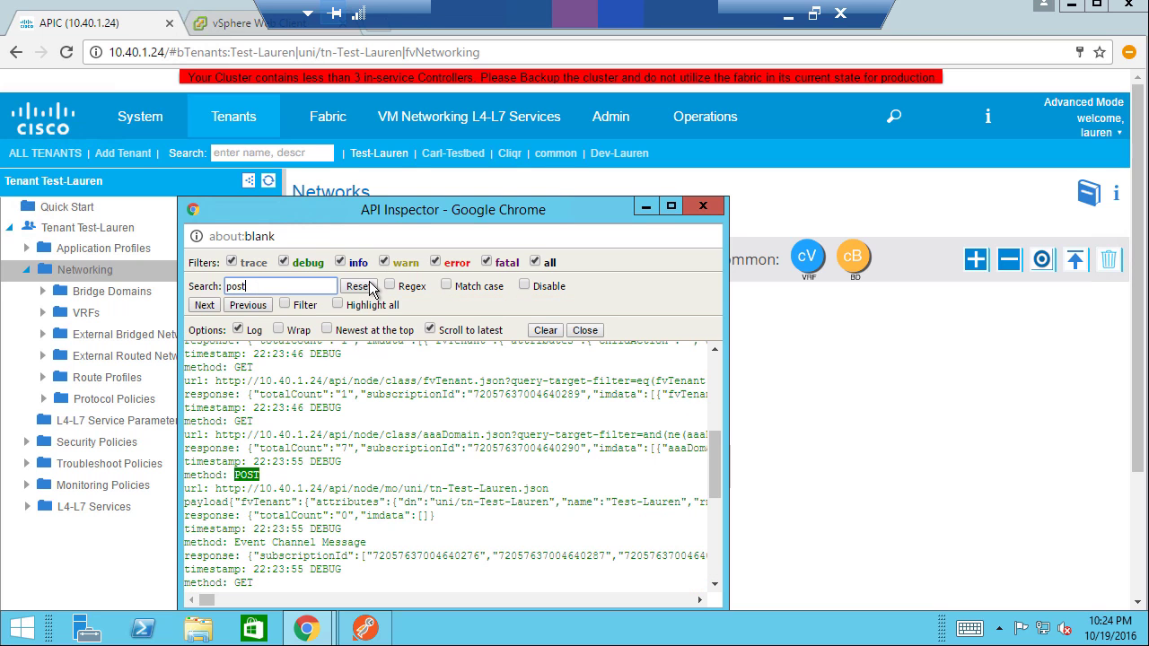
left_click(216, 487)
left_click_drag(215, 487, 558, 485)
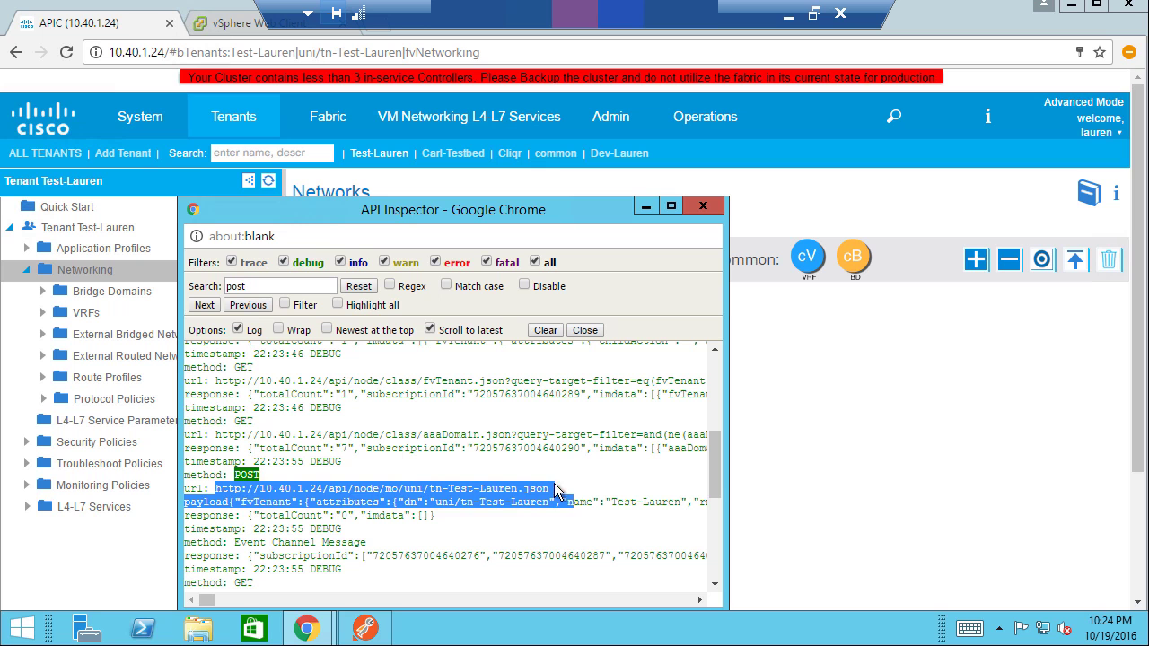
left_click(558, 485)
left_click_drag(232, 503, 174, 502)
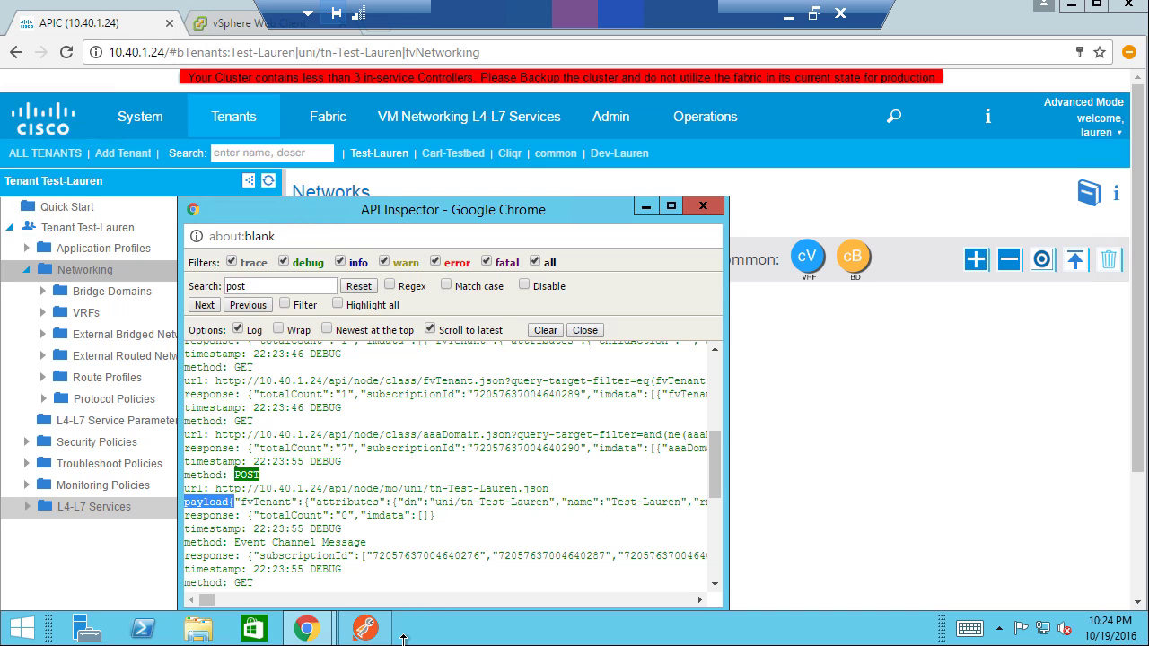
Switch to Postman, set the Login request body's name attribute to the administrator's username, send the request, and examine the response
left_click(365, 629)
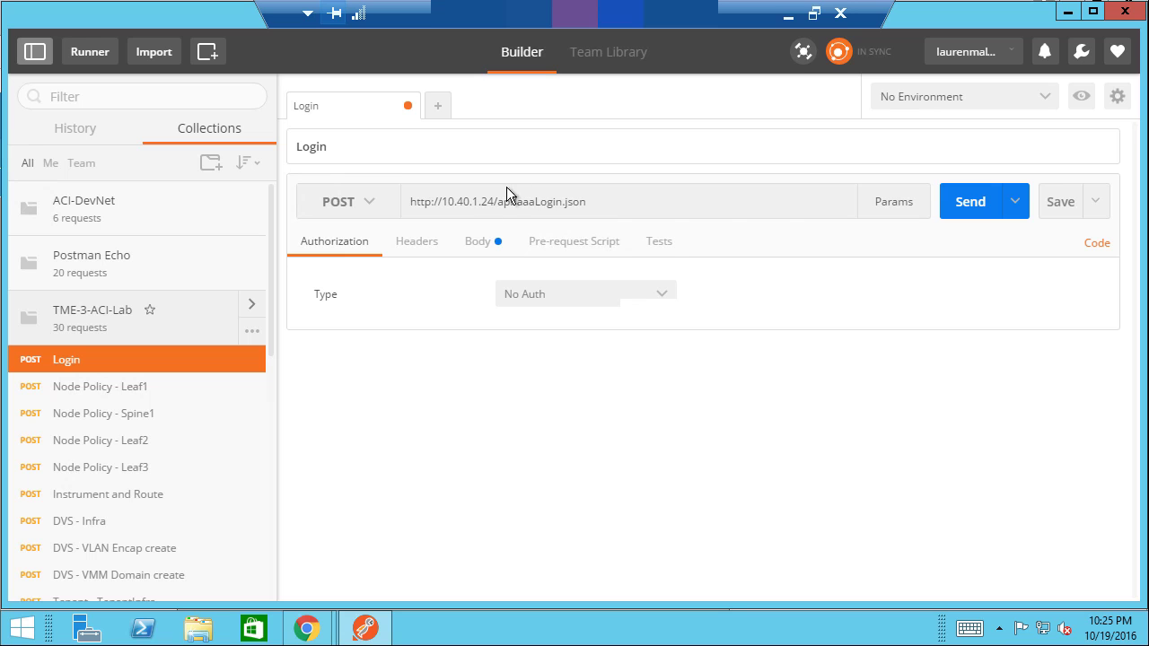
left_click(483, 244)
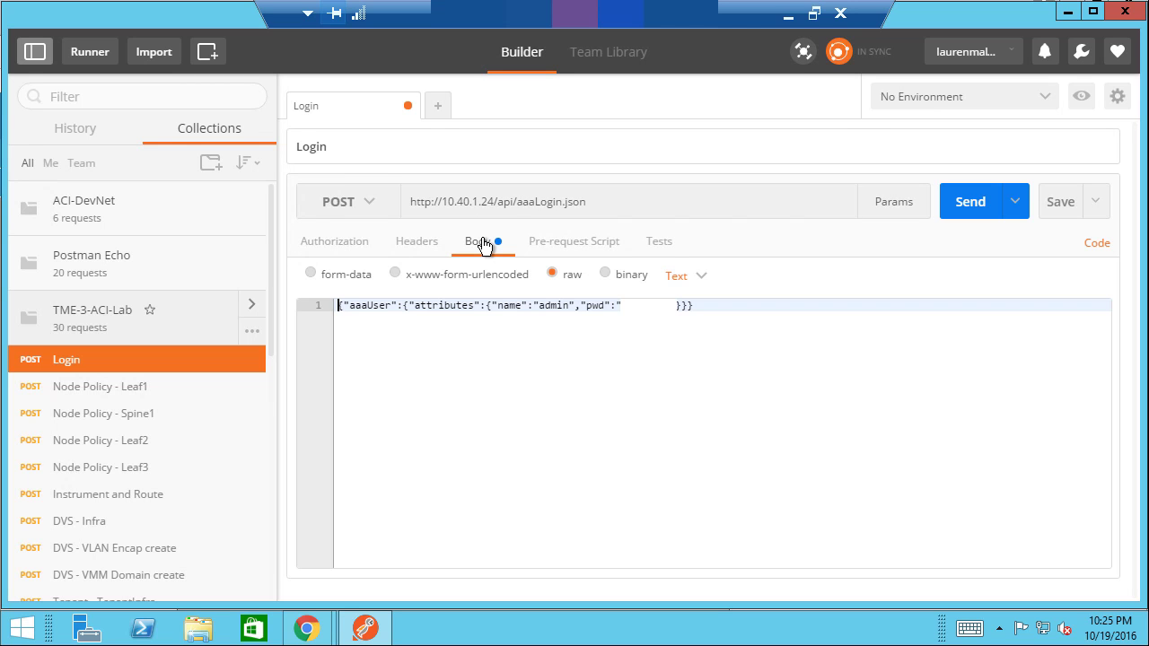
double_click(551, 306)
type("lauren")
left_click(977, 204)
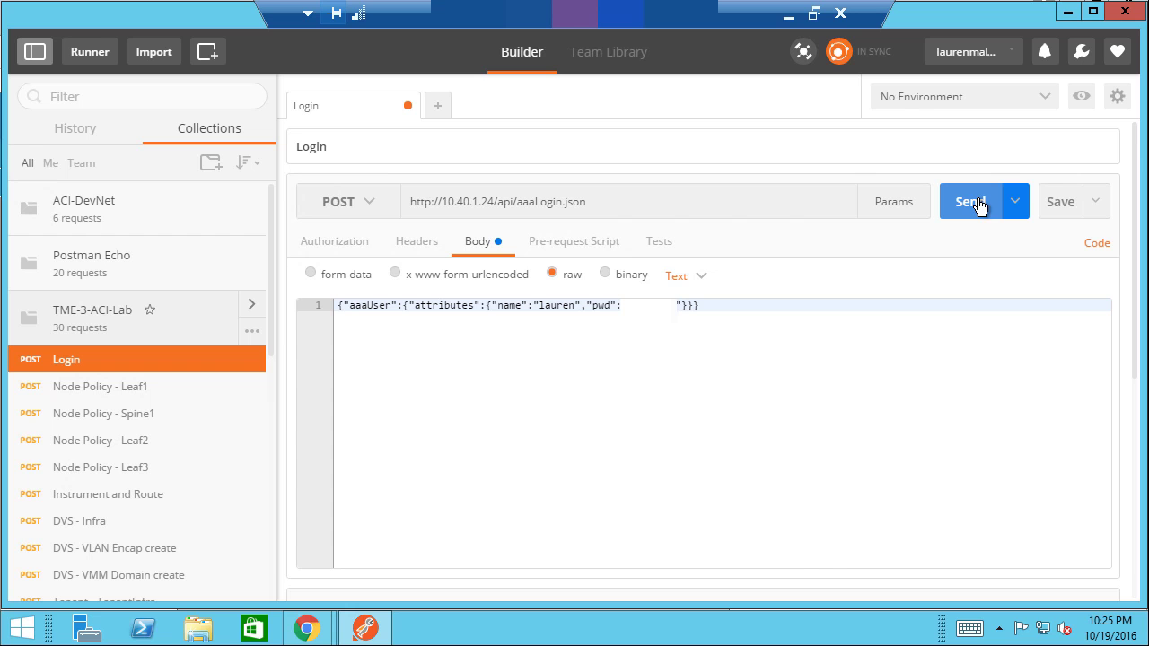
scroll(1131, 366, "down", 2)
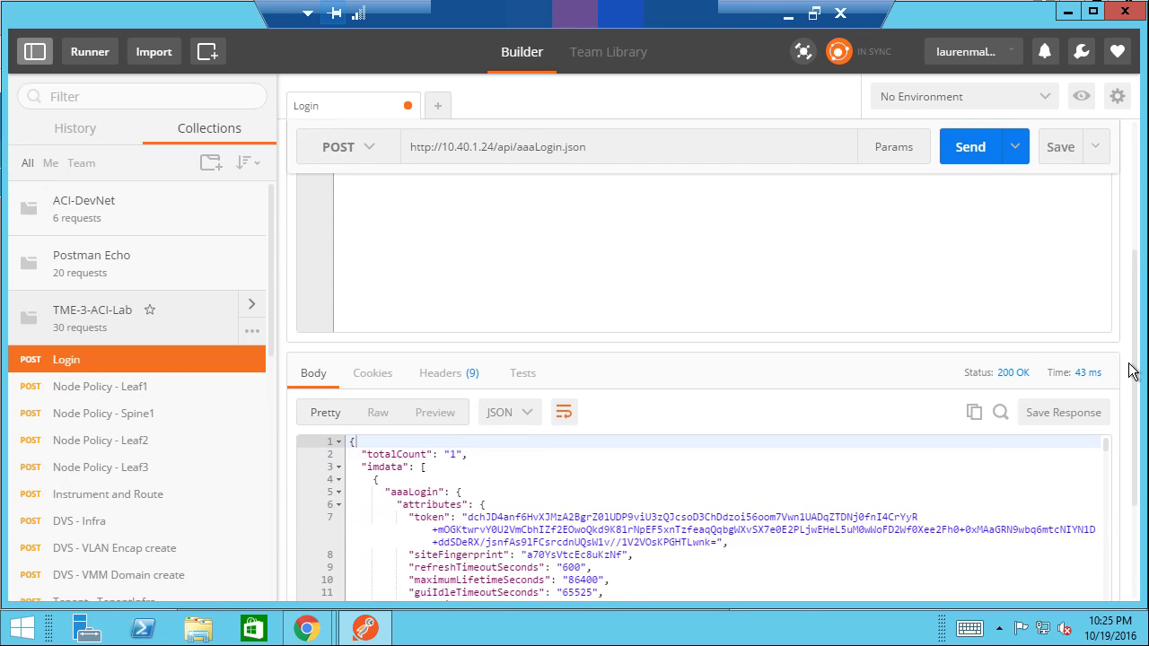
scroll(1132, 372, "down", 2)
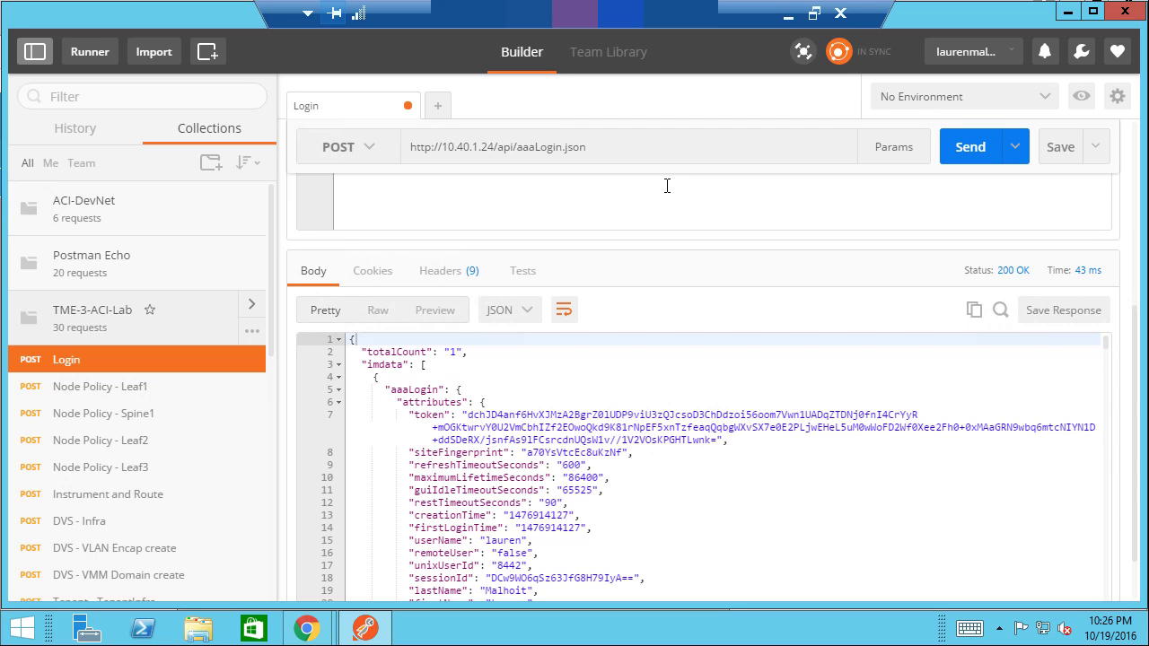
Open a new request tab and set its method to POST
left_click(434, 109)
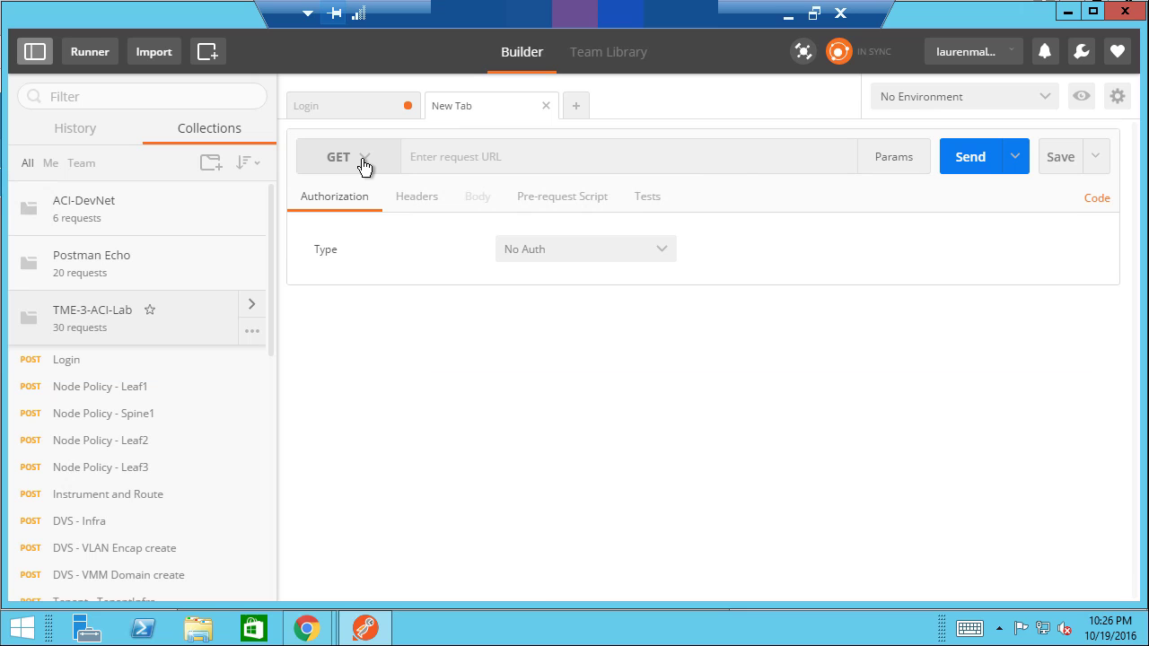
left_click(363, 160)
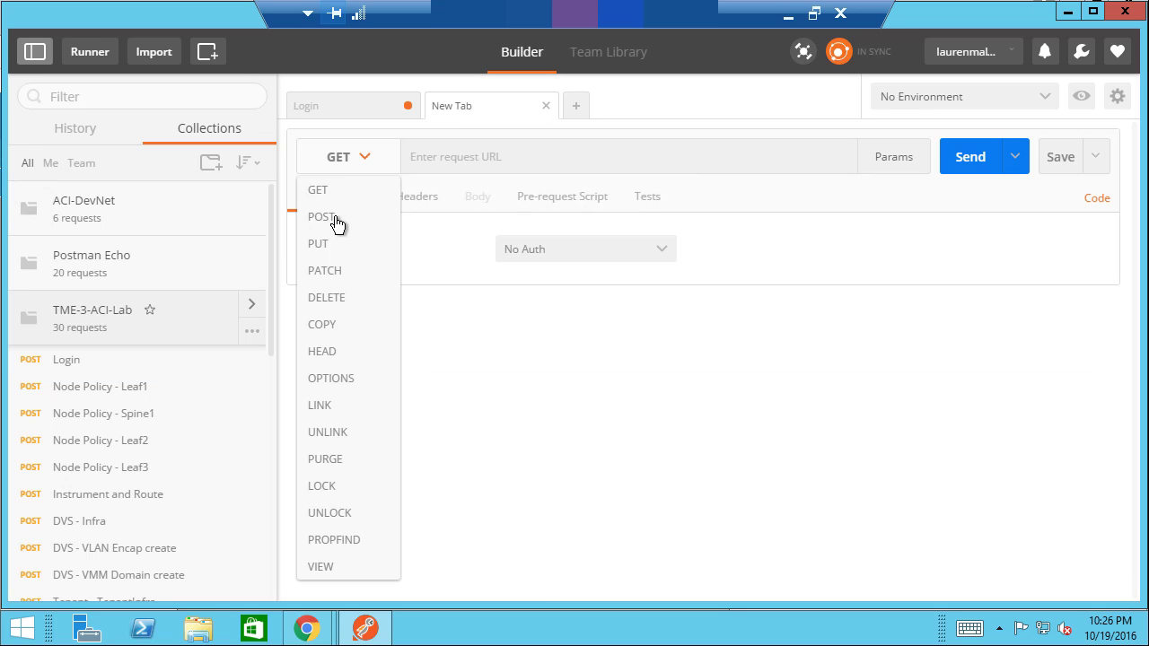
left_click(339, 224)
left_click(458, 159)
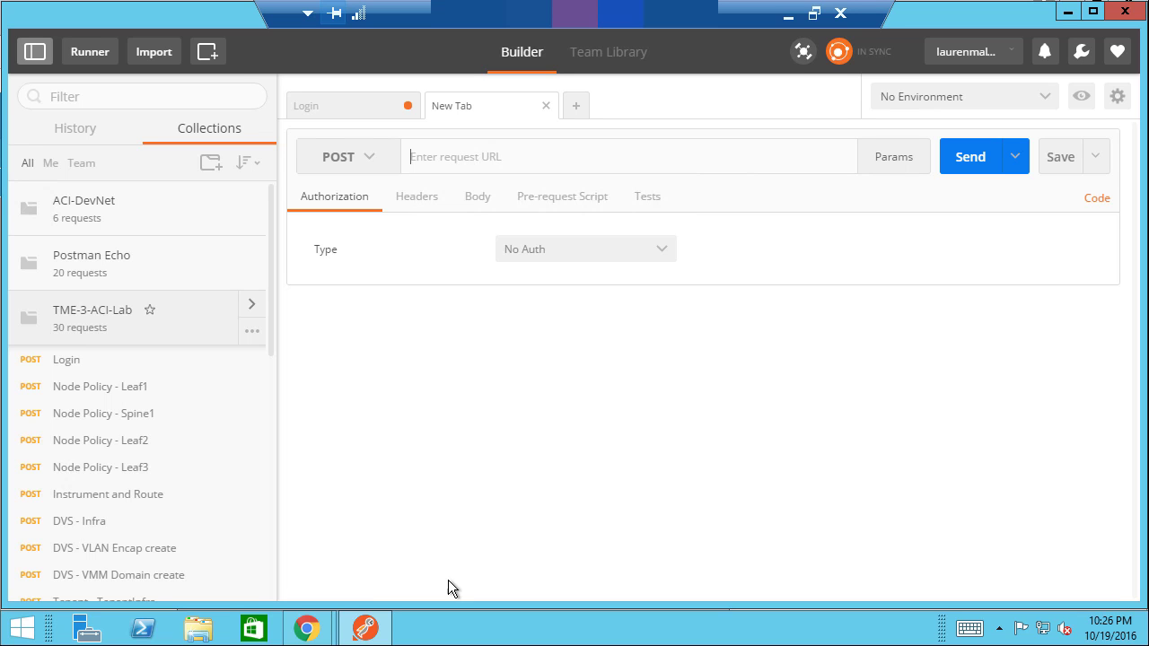
Copy the Test tenant's POST URL from the API Inspector into the new request's URL and append 2 to the tenant name
mouse_move(309, 628)
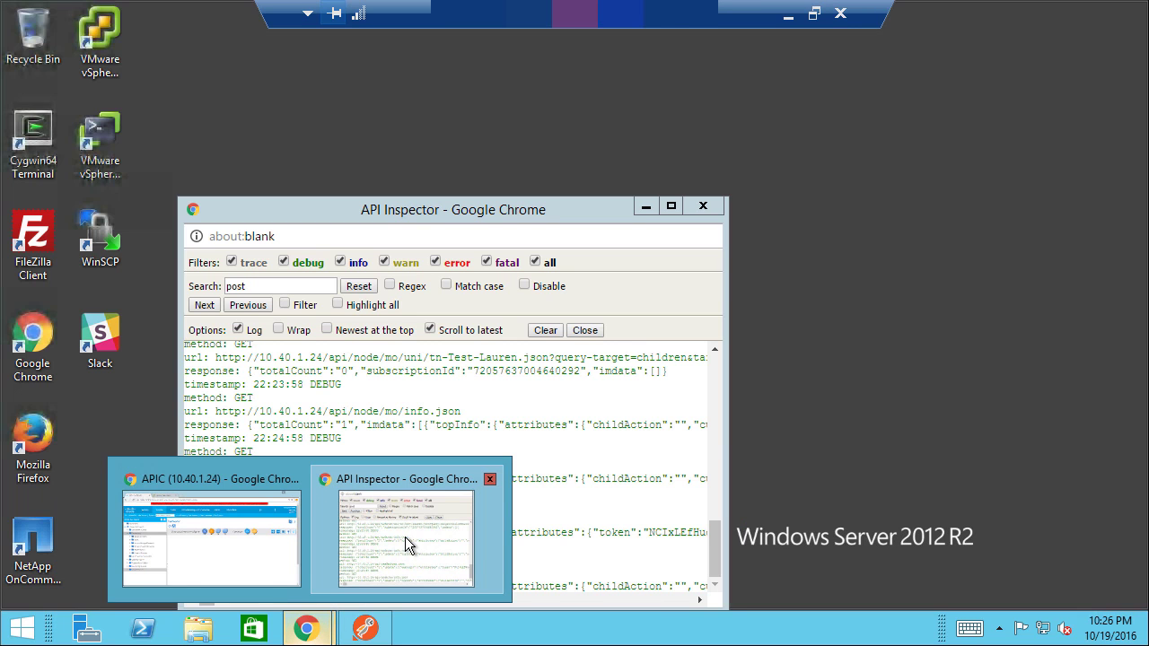
left_click(405, 537)
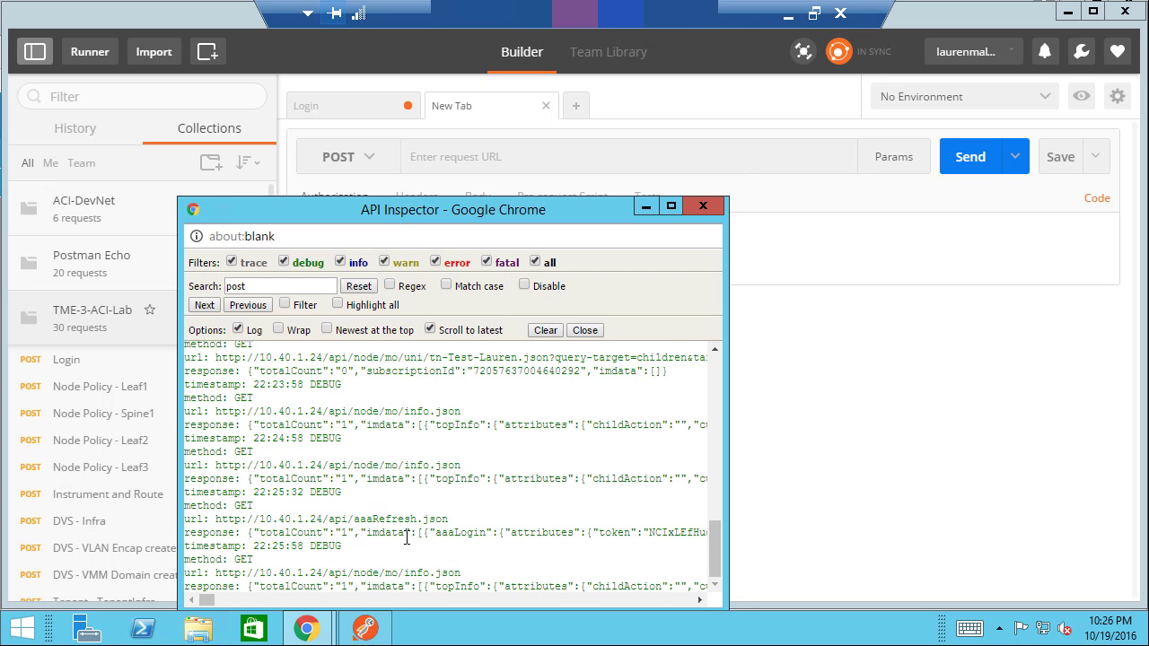
left_click(331, 281)
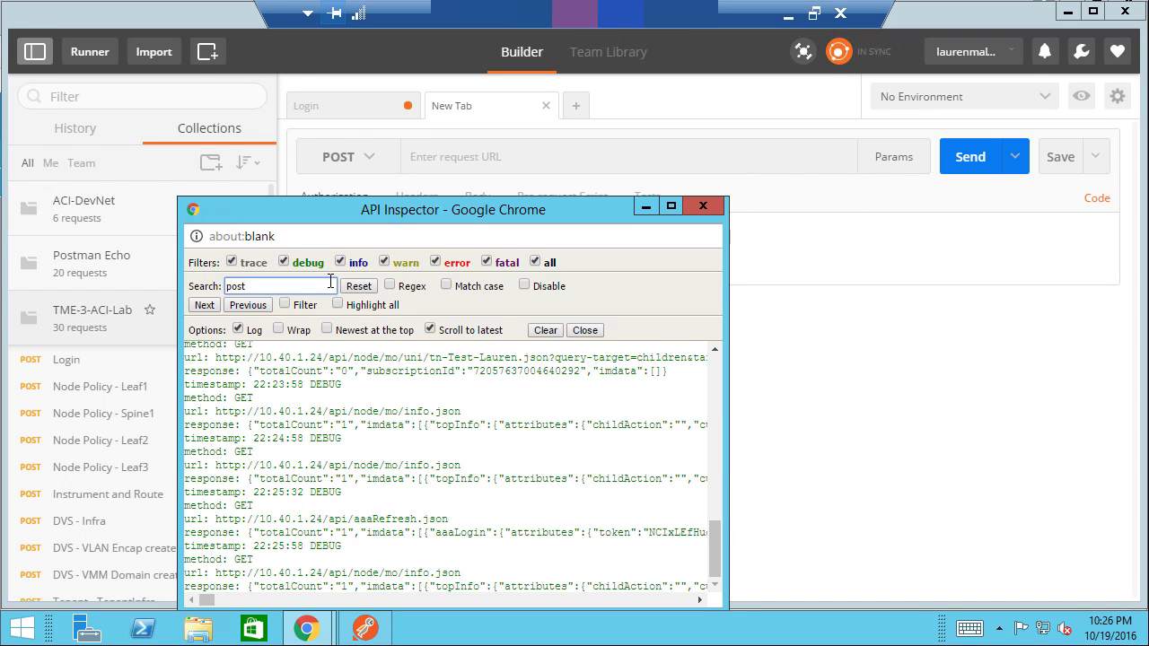
key("Return")
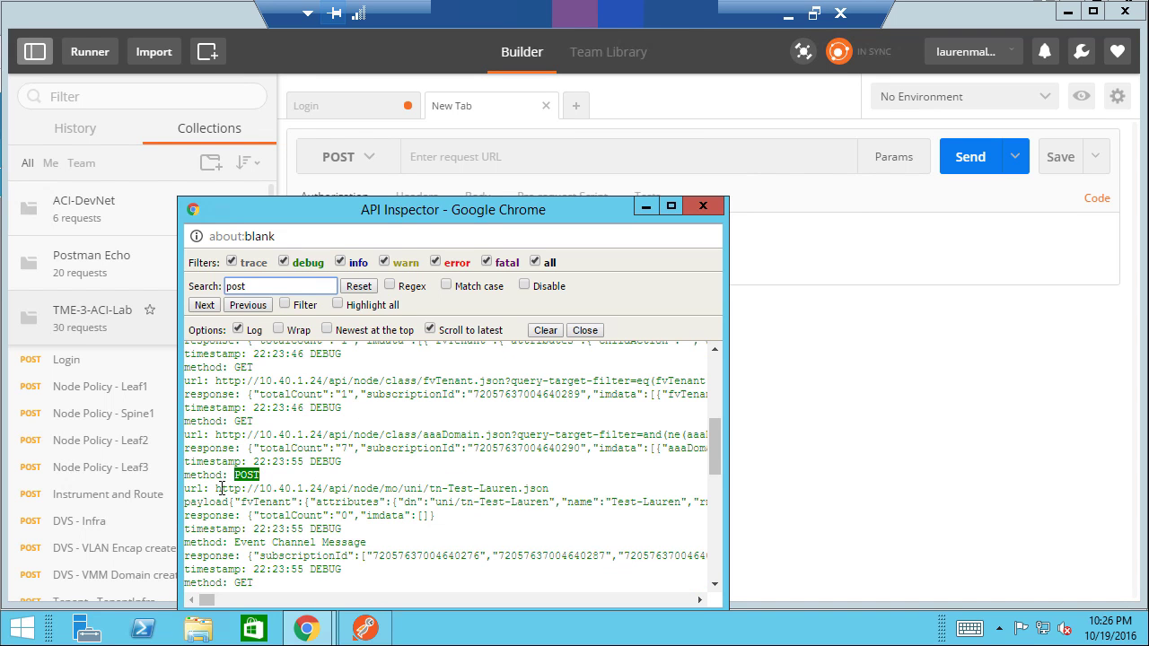
left_click_drag(217, 488, 386, 488)
left_click_drag(504, 492, 217, 491)
key("ctrl+c")
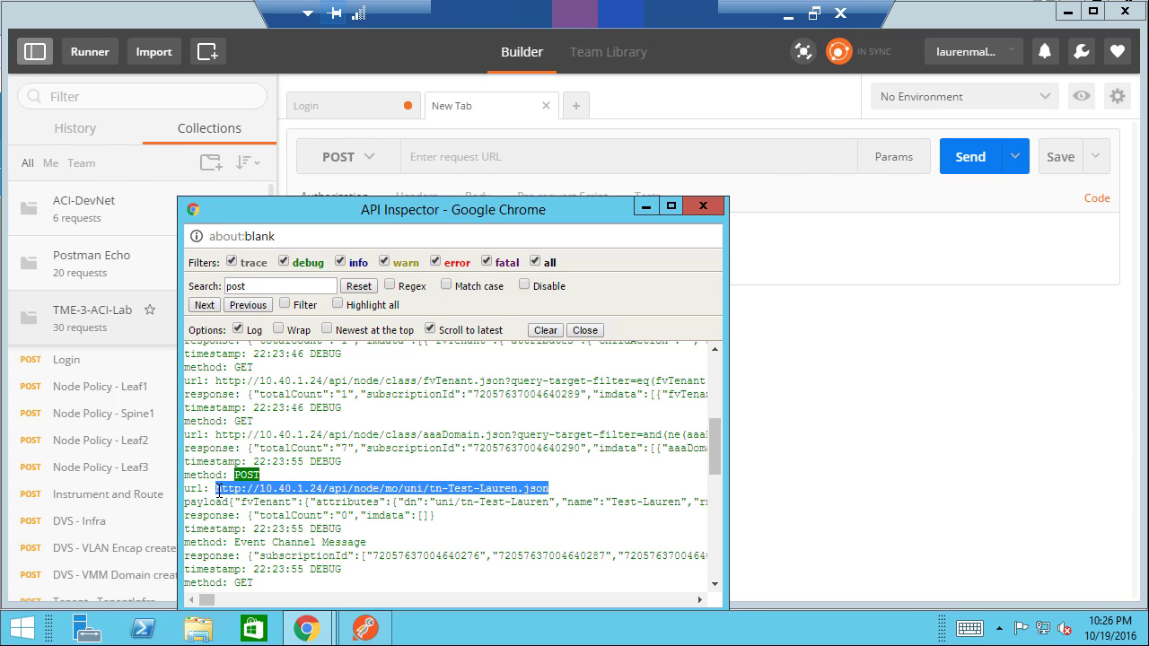
left_click(481, 157)
key("ctrl+v")
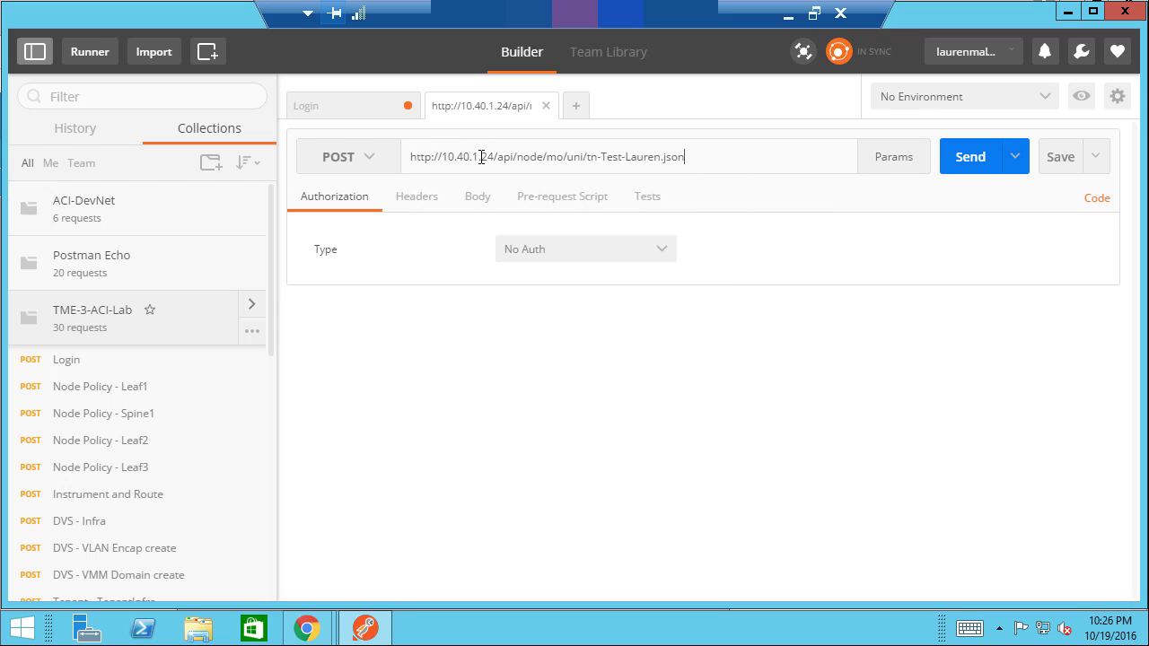
left_click(619, 156)
type("2")
Set the request body to raw and paste in the Test tenant's payload line copied from the API Inspector
left_click(483, 203)
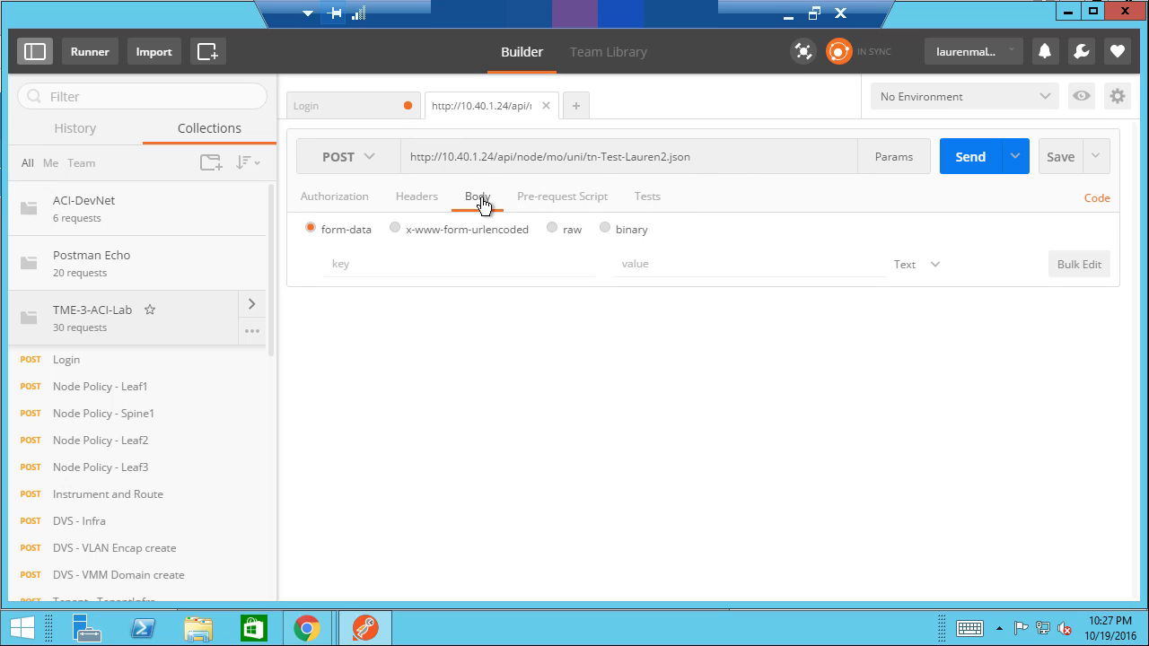
left_click(551, 229)
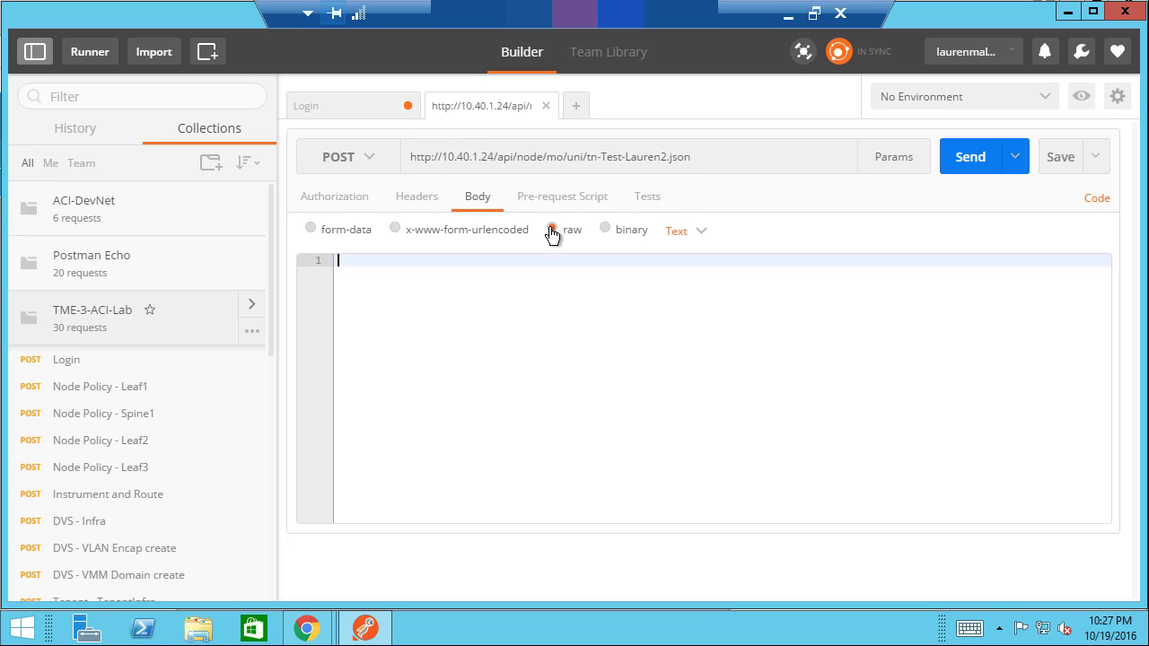
left_click(362, 633)
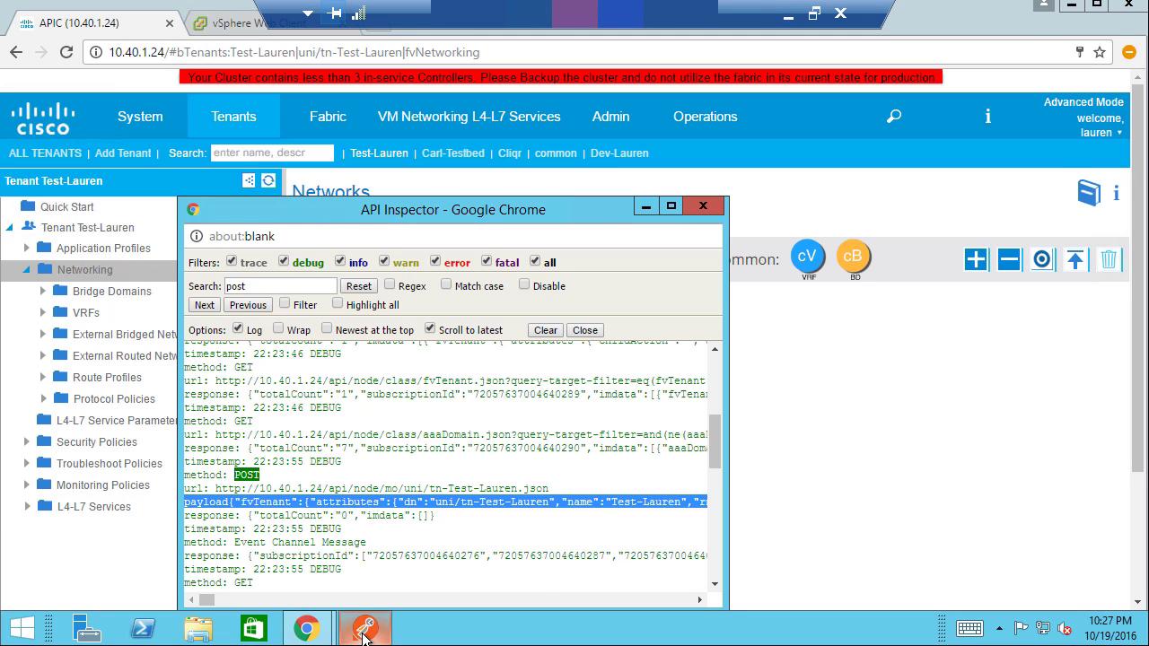
left_click(362, 634)
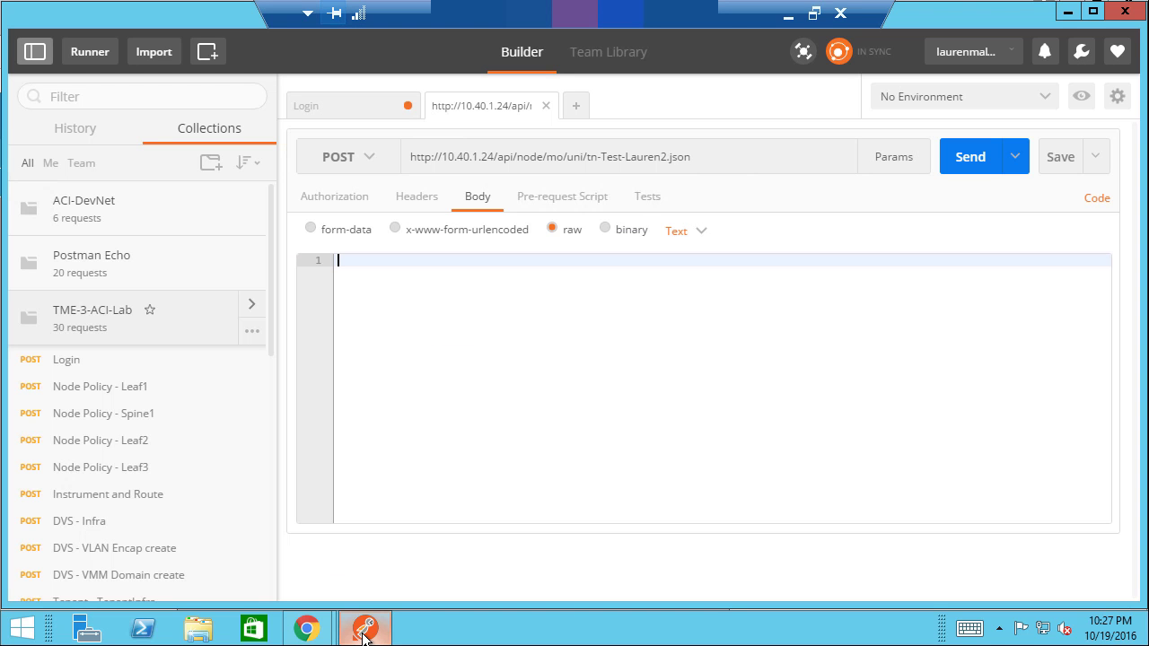
type("payload{\"fvTenant\":{\"attributes\":{\"dn\":\"uni/tn-Test-Lauren\",\"name\":\"Test-Lauren\",\"rn\":\"tn-Test-Lauren\",\"status\":\"created\"},\"children\":[]}}")
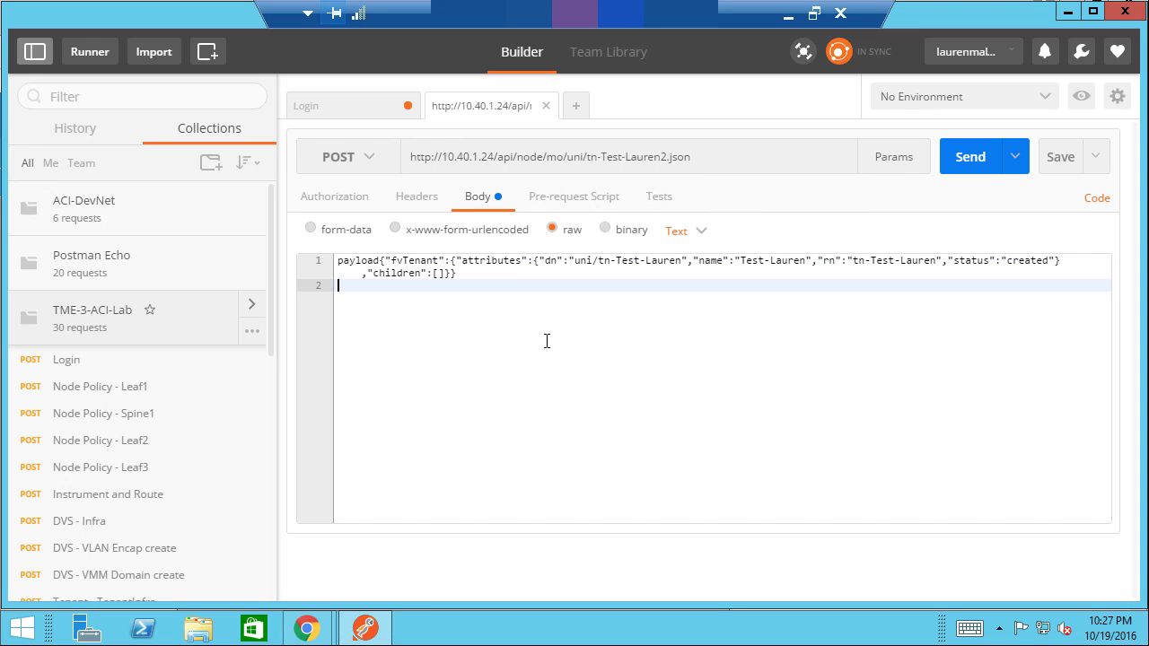
Delete the word "payload" before the opening brace in the request body
left_click(382, 260)
key("BackSpace")
key("BackSpace")
key("BackSpace")
key("BackSpace")
key("BackSpace")
key("BackSpace")
key("BackSpace")
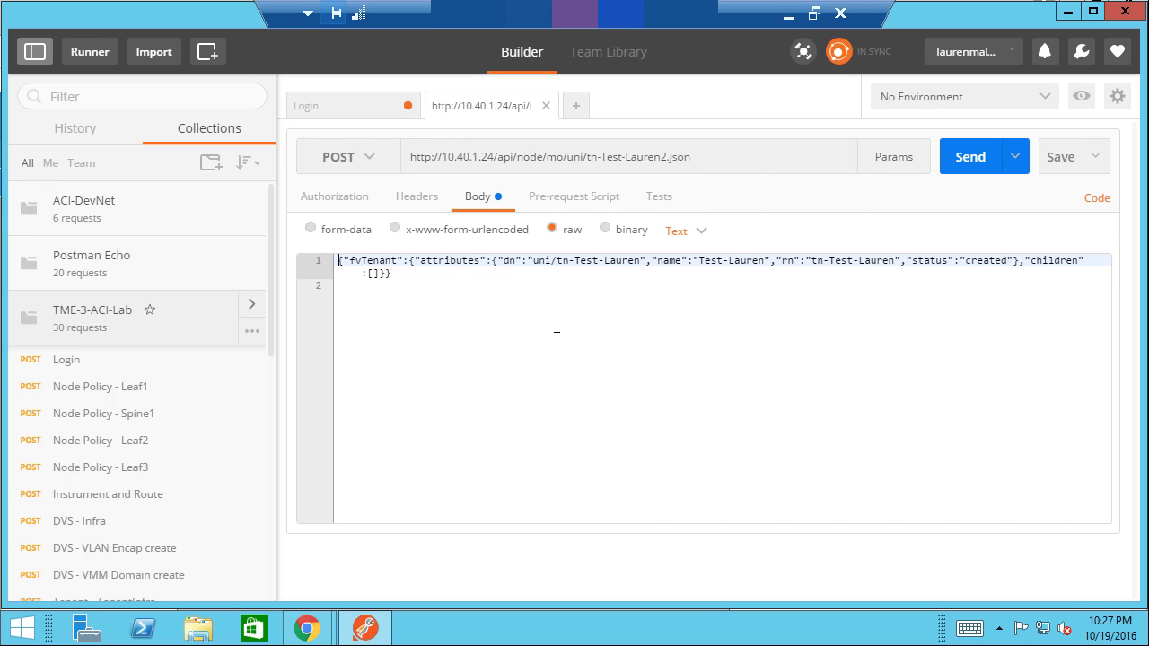
Append 2 to the tenant name in the body's dn, name and rn values, and send the request
left_click(642, 262)
type("2")
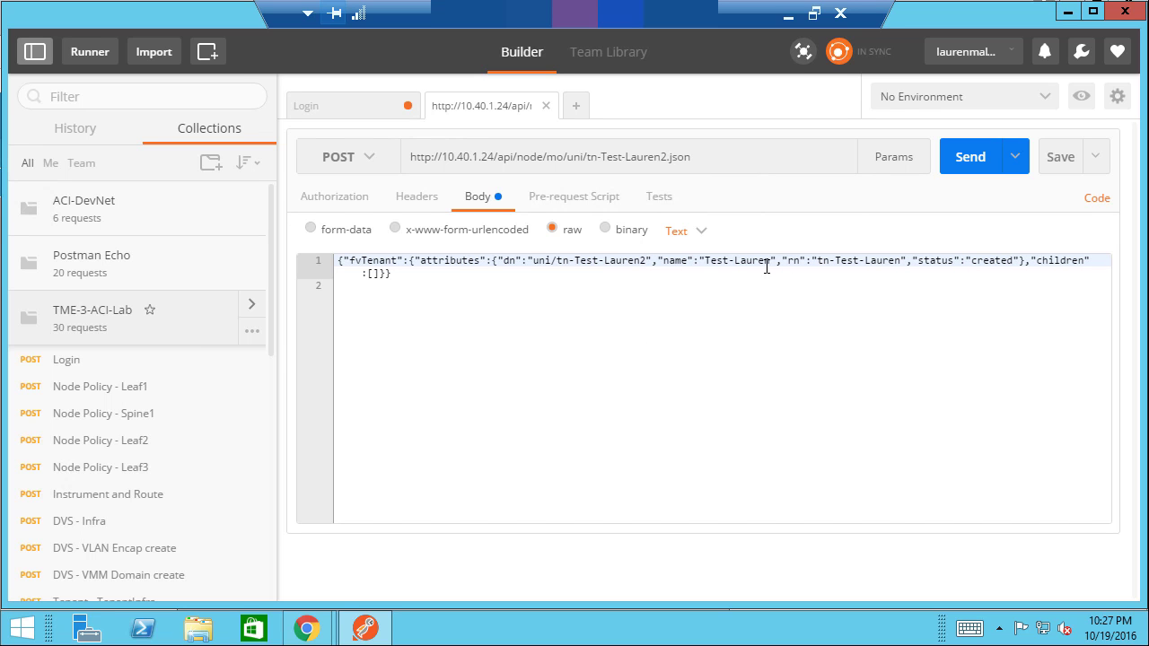
left_click(770, 261)
type("2")
left_click(908, 261)
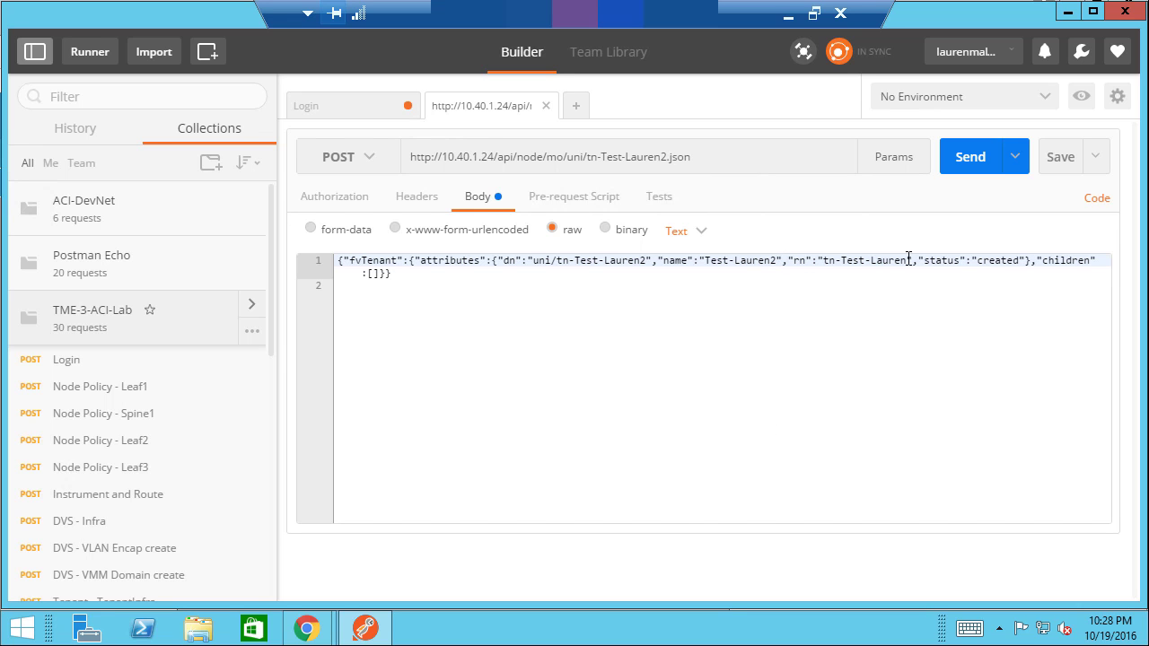
type("2")
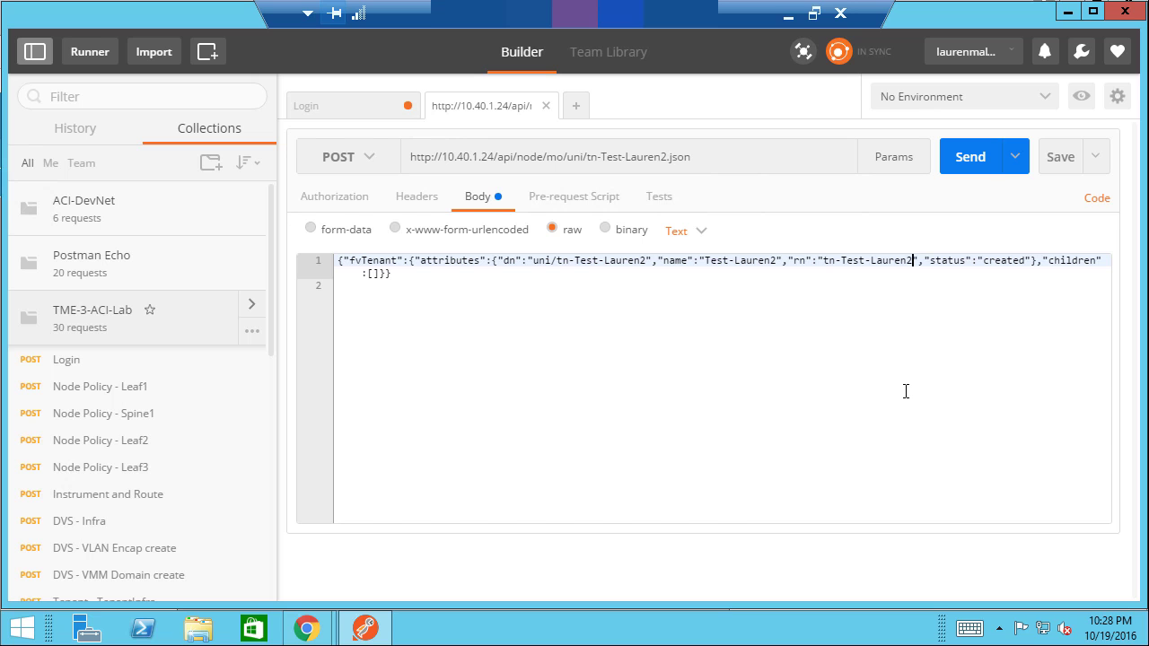
left_click(972, 158)
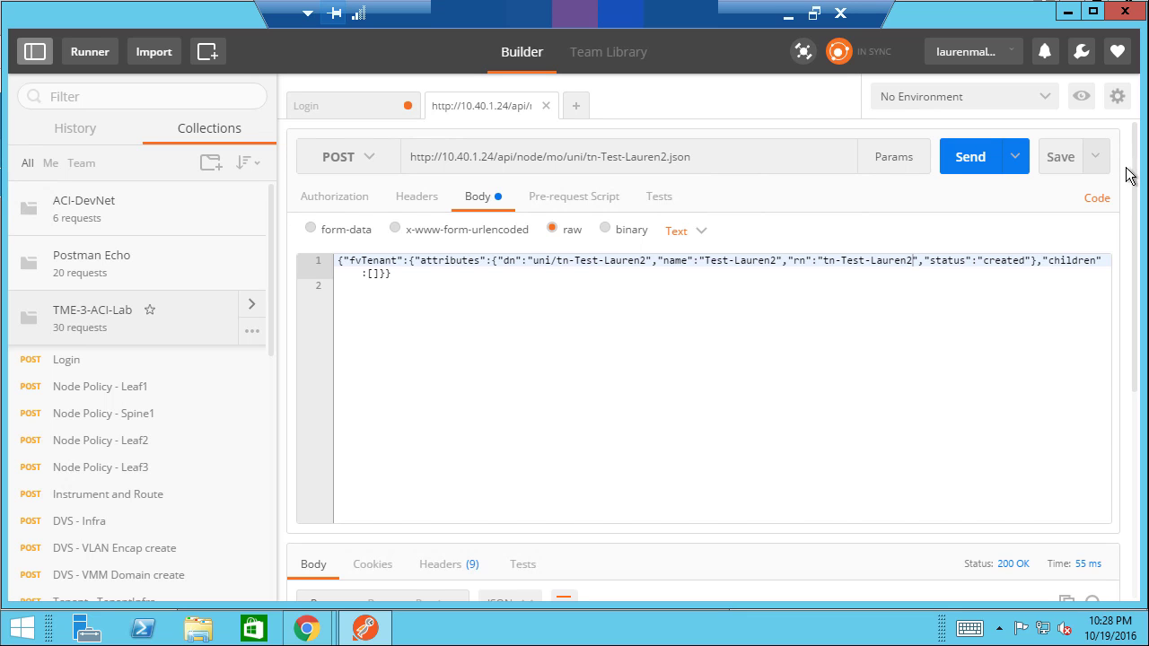
left_click_drag(1138, 180, 1136, 267)
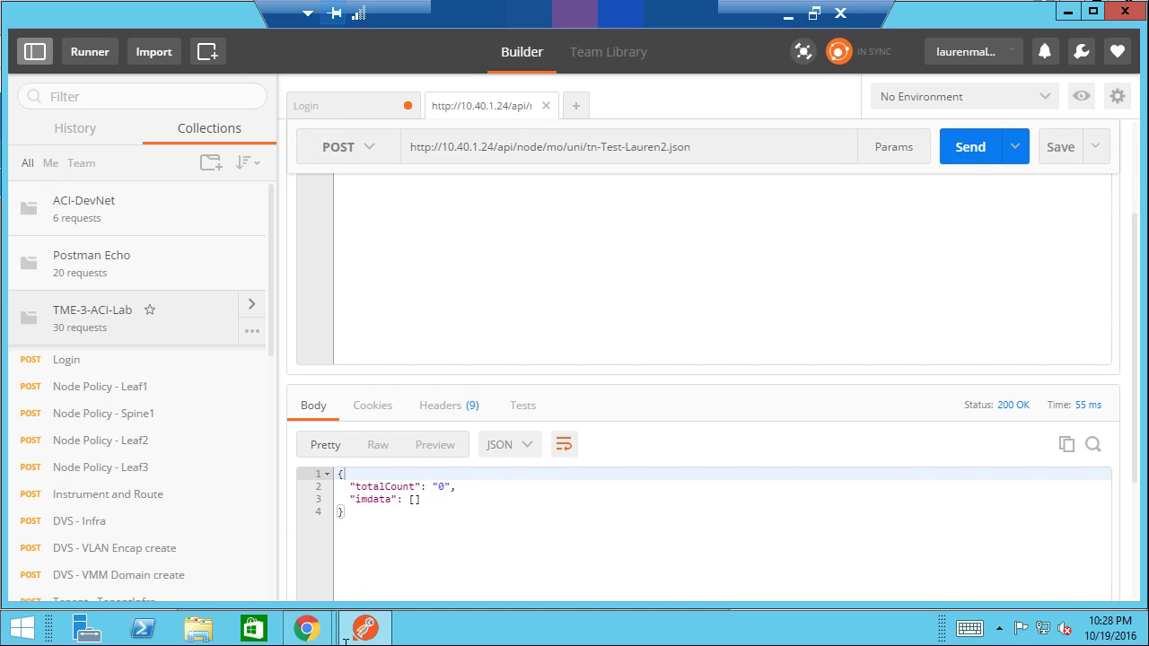
Switch back to the APIC window and check the full tenant list for the tenant created through Postman
left_click(307, 628)
left_click(250, 559)
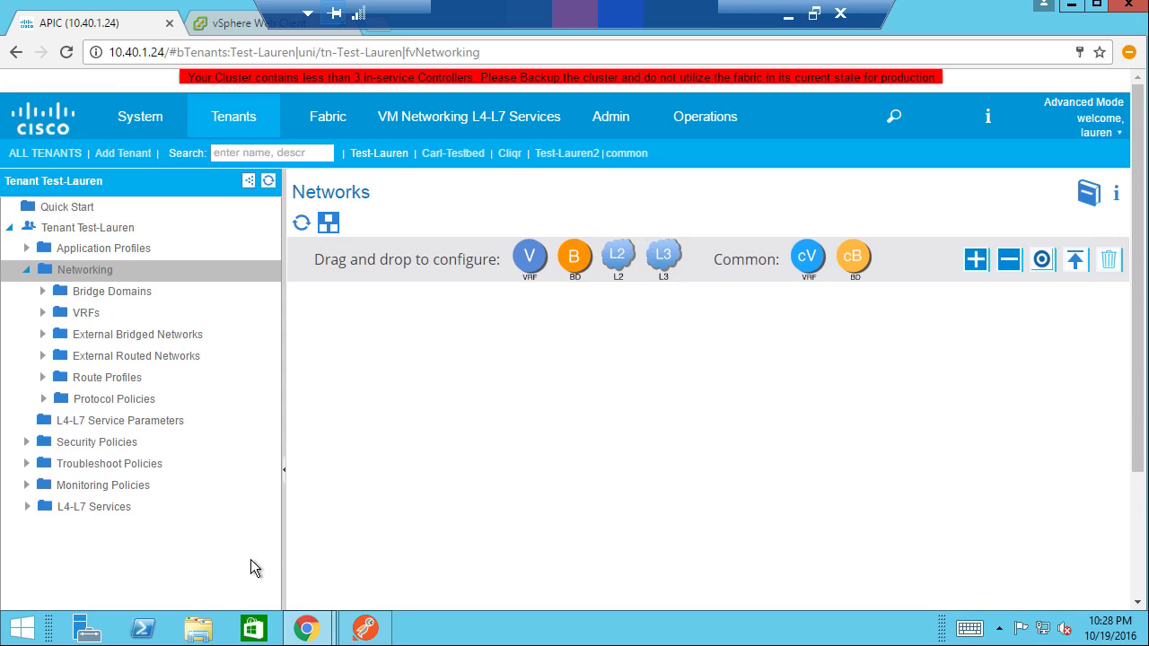
left_click(216, 119)
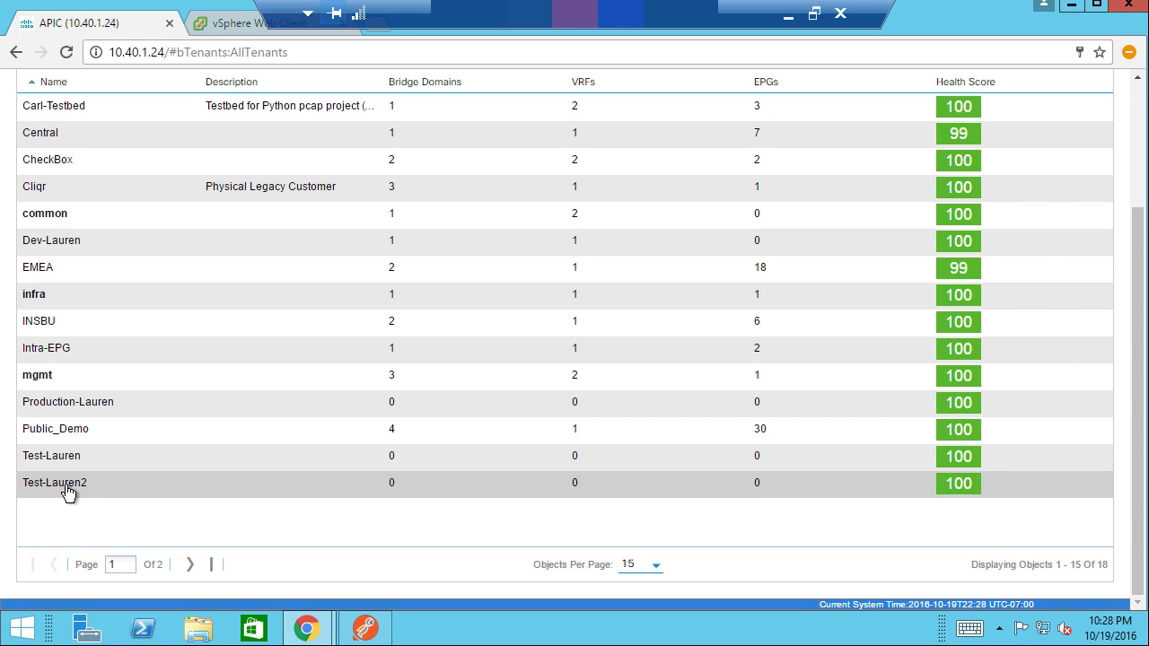